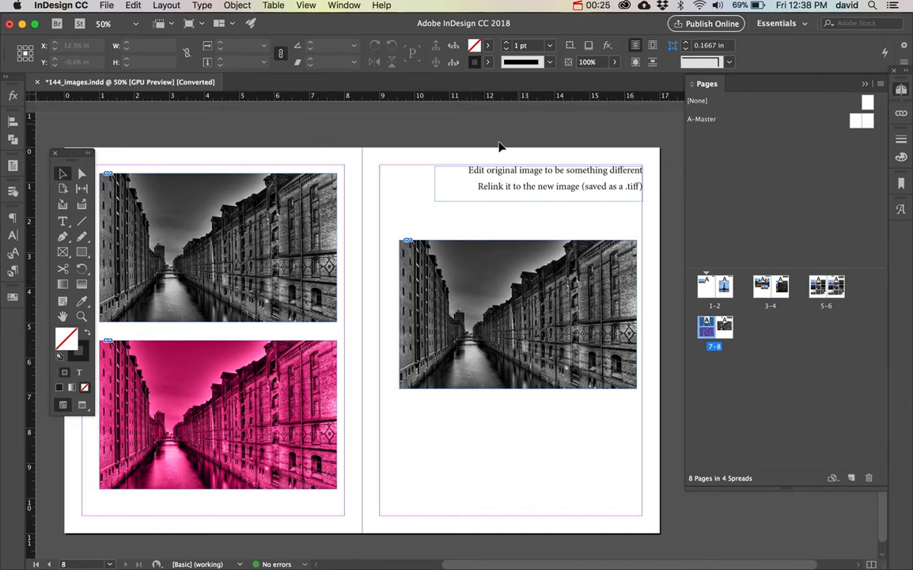
Show the document's links with more room for the list and expand the instances of 1.jpeg.
left_click(901, 113)
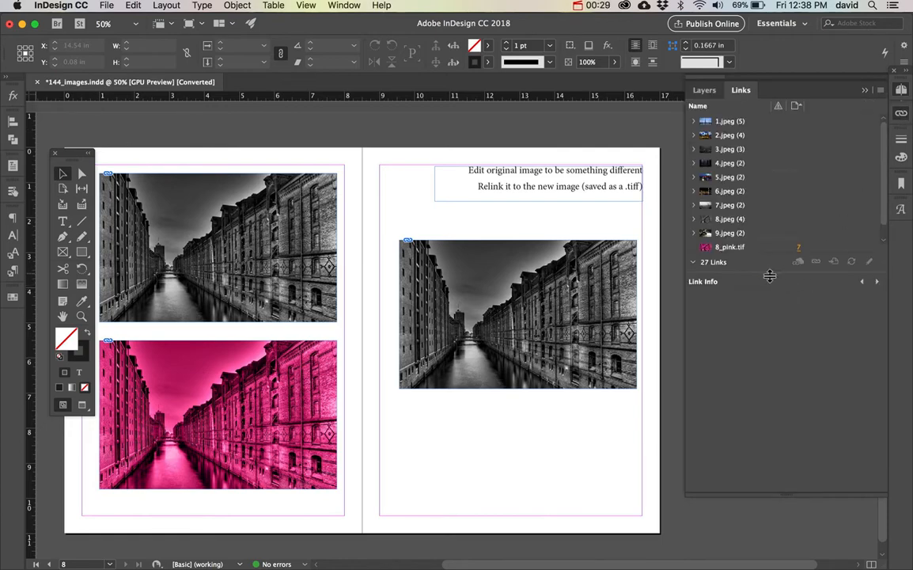
left_click_drag(769, 276, 766, 385)
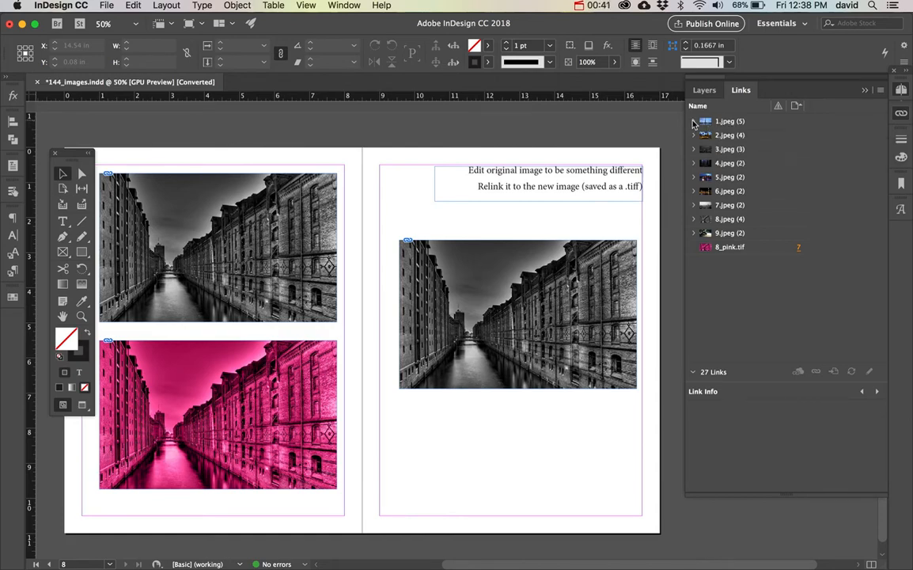
left_click(693, 121)
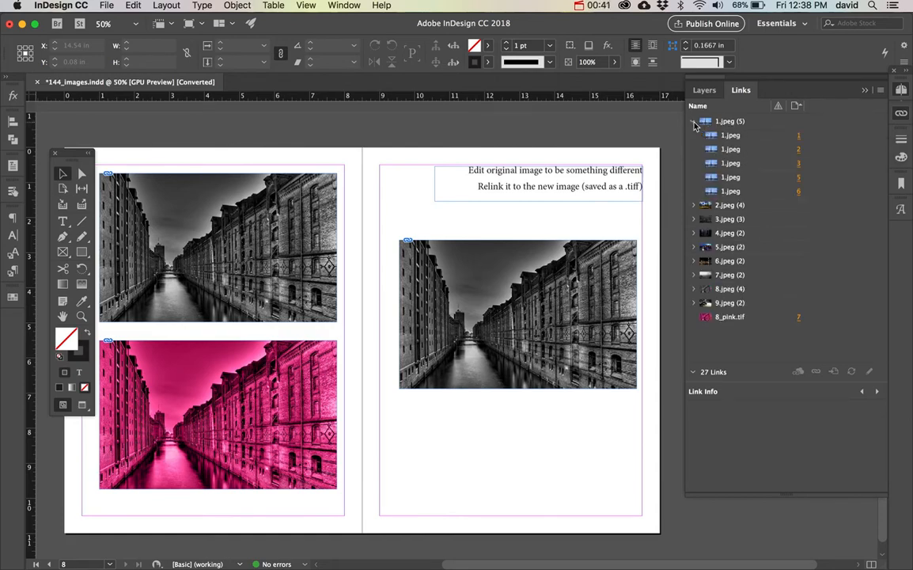
Go to the 1.jpeg instance on page 3 and examine its full link info.
left_click(799, 138)
left_click(799, 164)
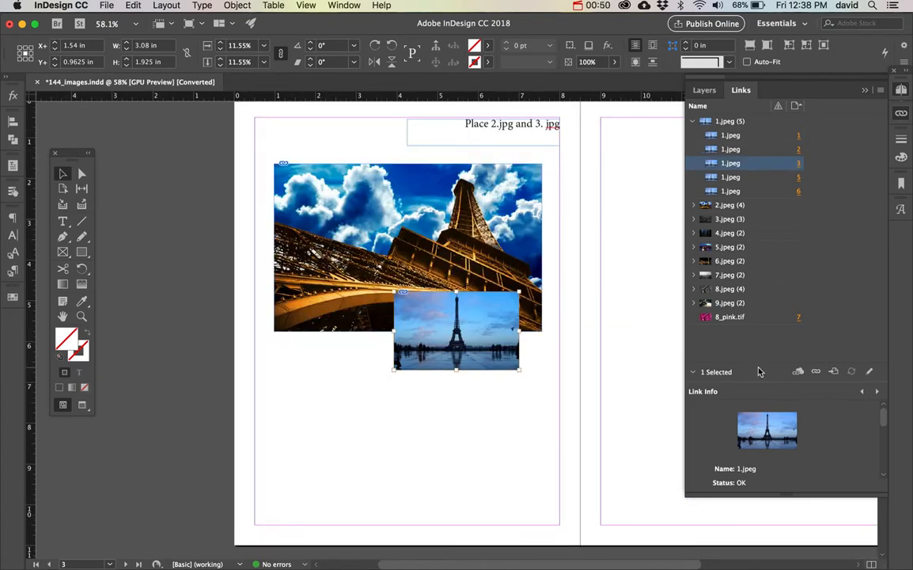
left_click_drag(758, 383, 748, 268)
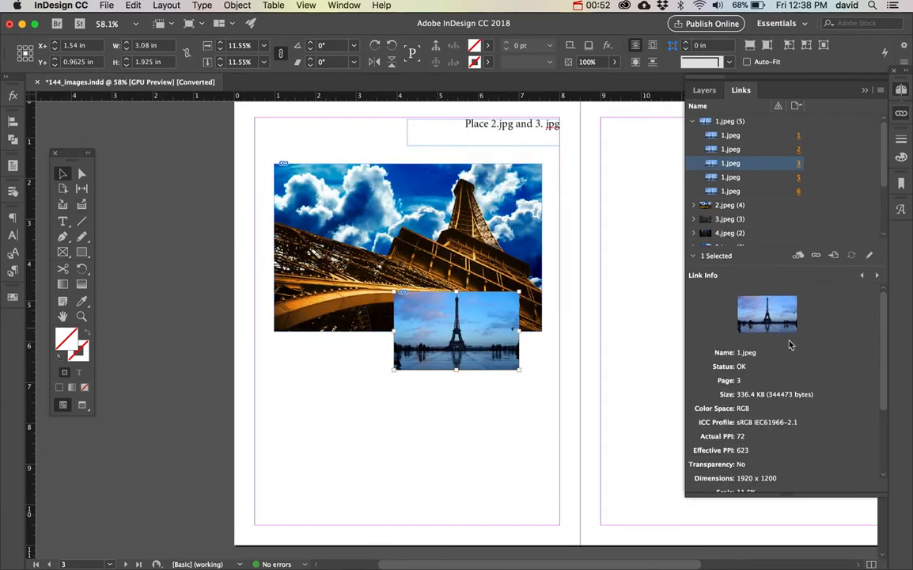
scroll(795, 377, "down", 3)
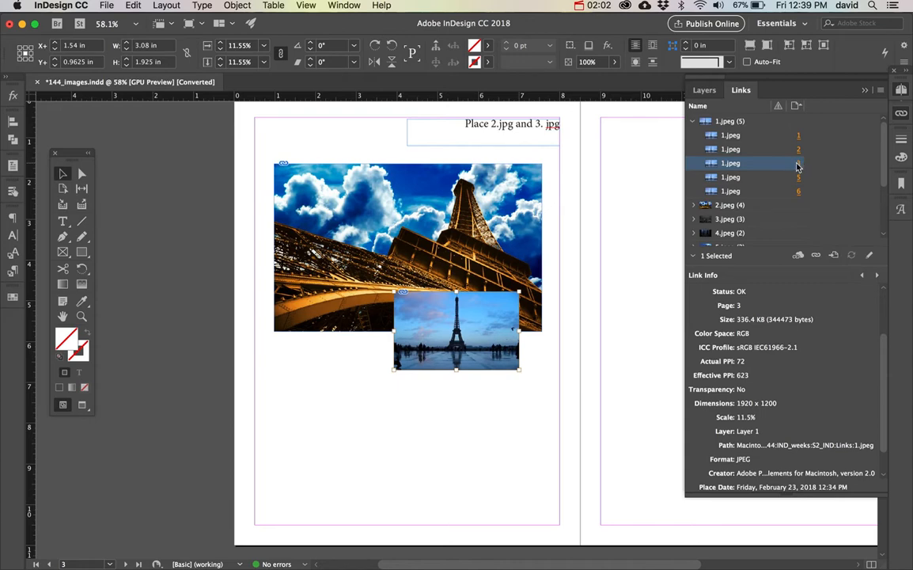
Go to the 1.jpeg instance on page 1 and bring its page into view.
left_click(833, 256)
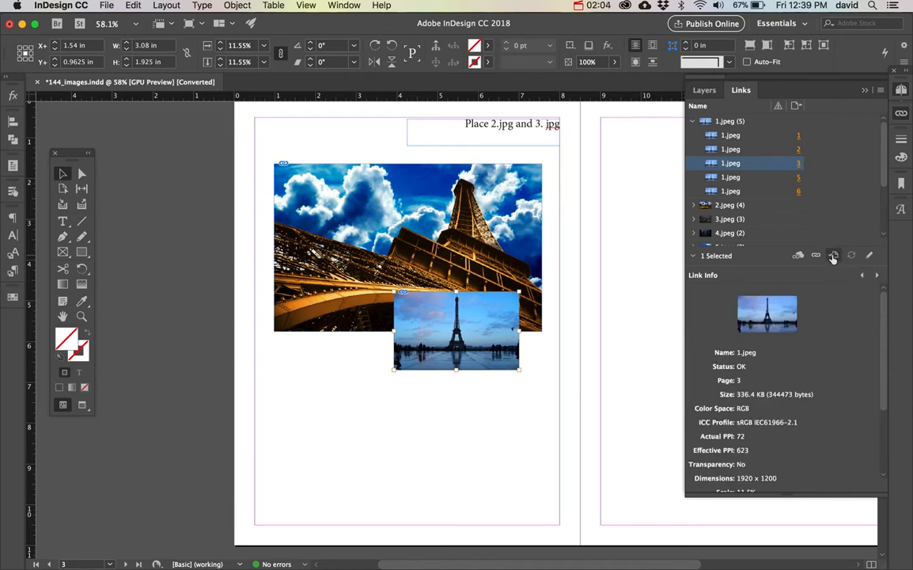
left_click(744, 135)
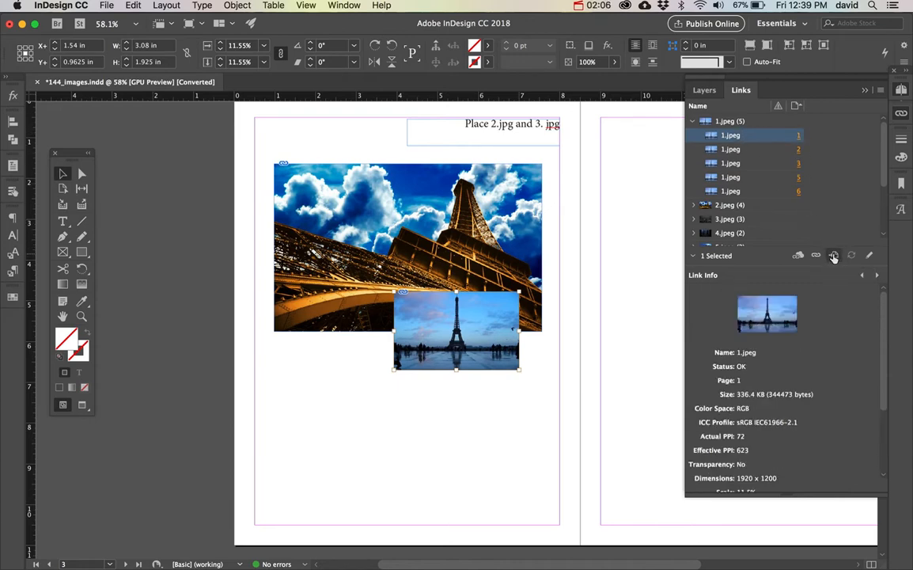
left_click(833, 256)
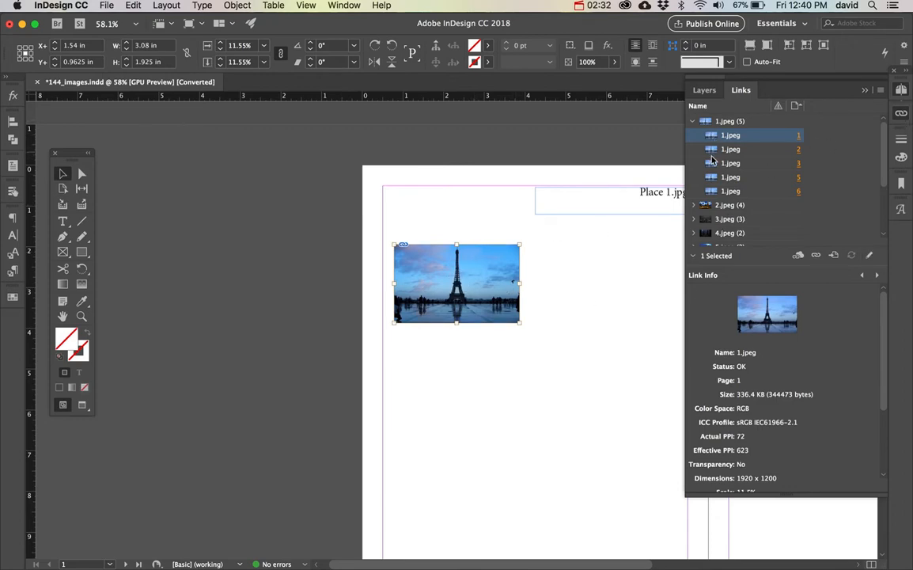
scroll(520, 244, "right", 4)
scroll(521, 244, "down", 3)
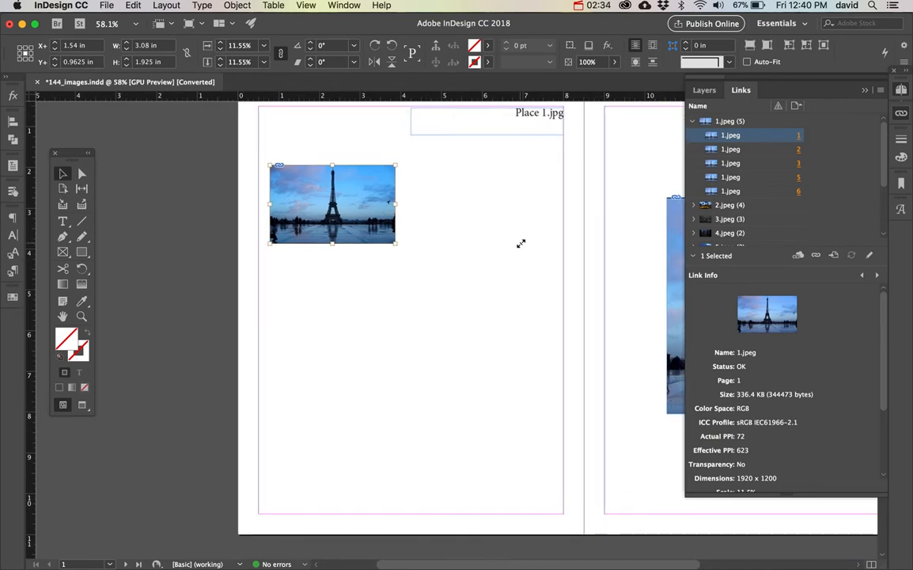
scroll(521, 244, "up", 1)
scroll(520, 244, "right", 3)
scroll(521, 244, "up", 2)
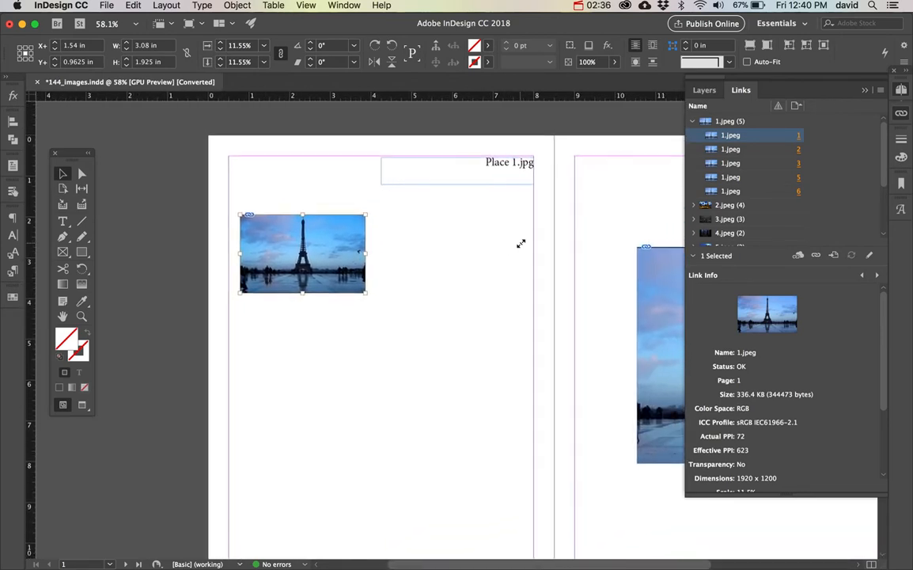
Switch to Finder and move 1.jpeg out of the Links folder into its parent folder S2_IND.
key("super+Tab")
key("super+Tab")
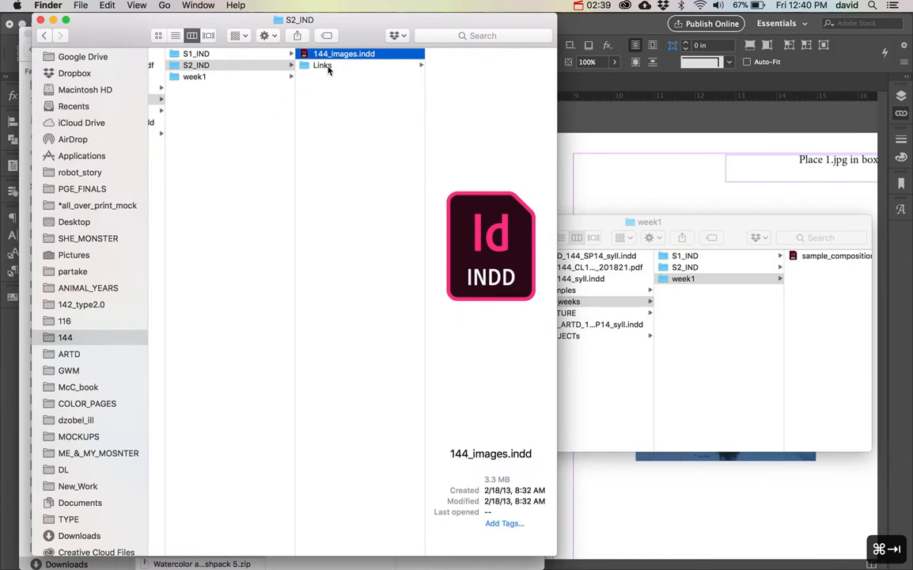
left_click(326, 66)
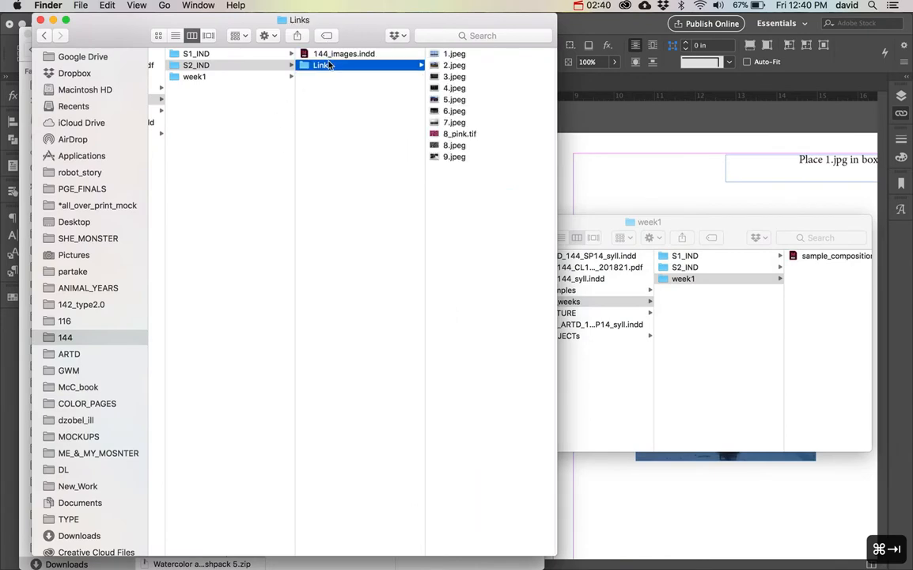
key("Right")
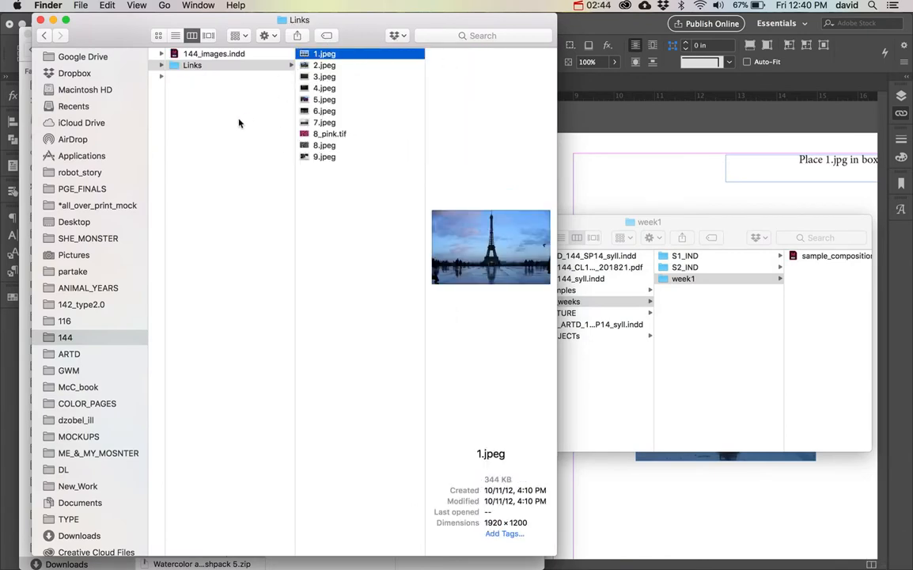
left_click_drag(321, 53, 220, 121)
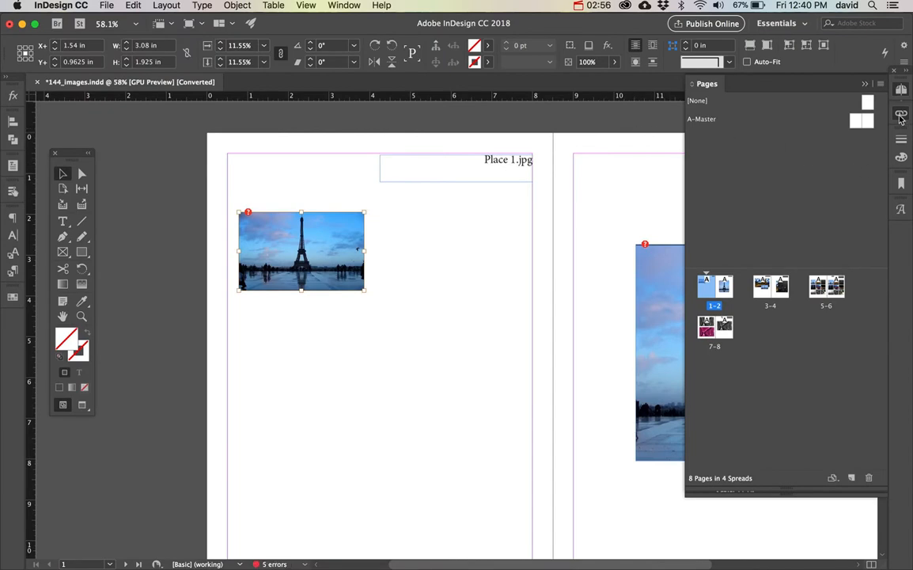
Back in InDesign, relink all instances of the missing 1.jpeg to the file in 144 > IND_weeks > S2_IND.
left_click(900, 115)
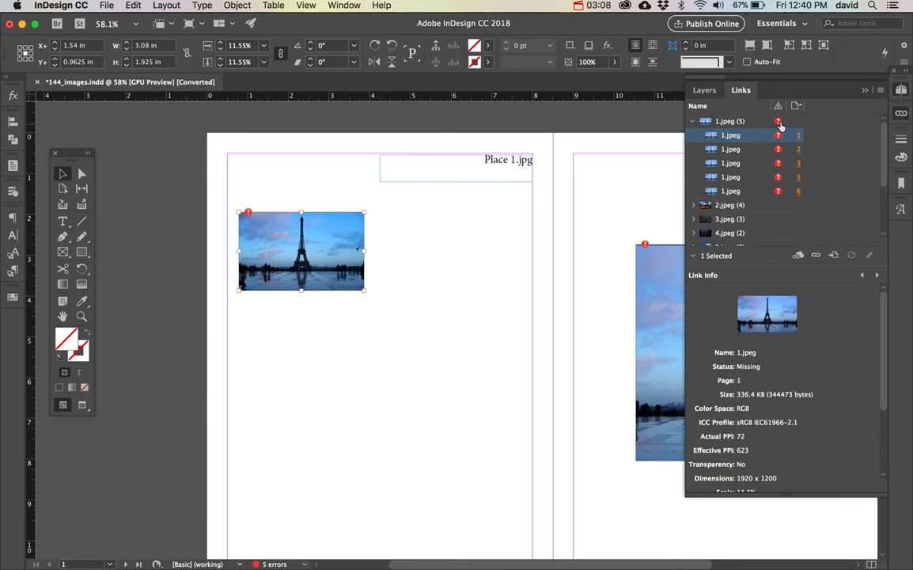
left_click(732, 121)
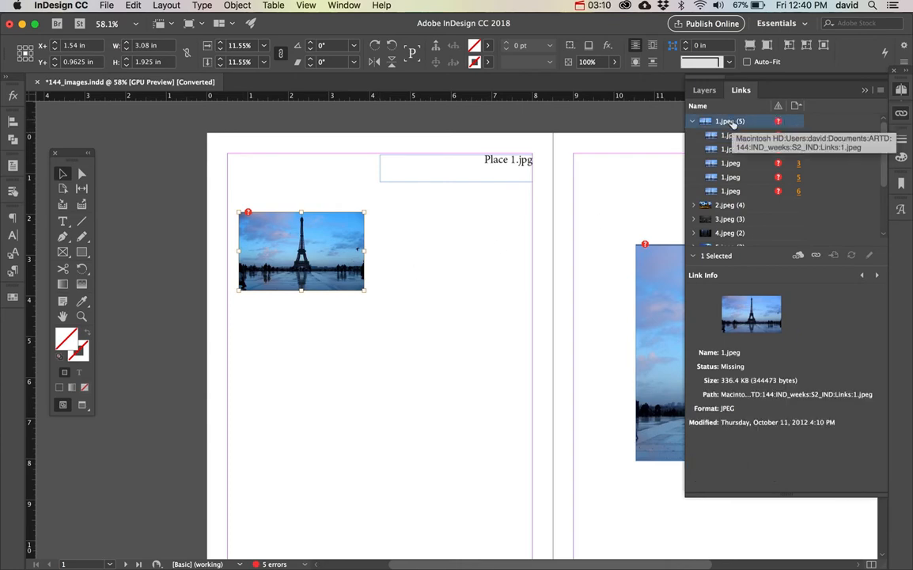
left_click(816, 257)
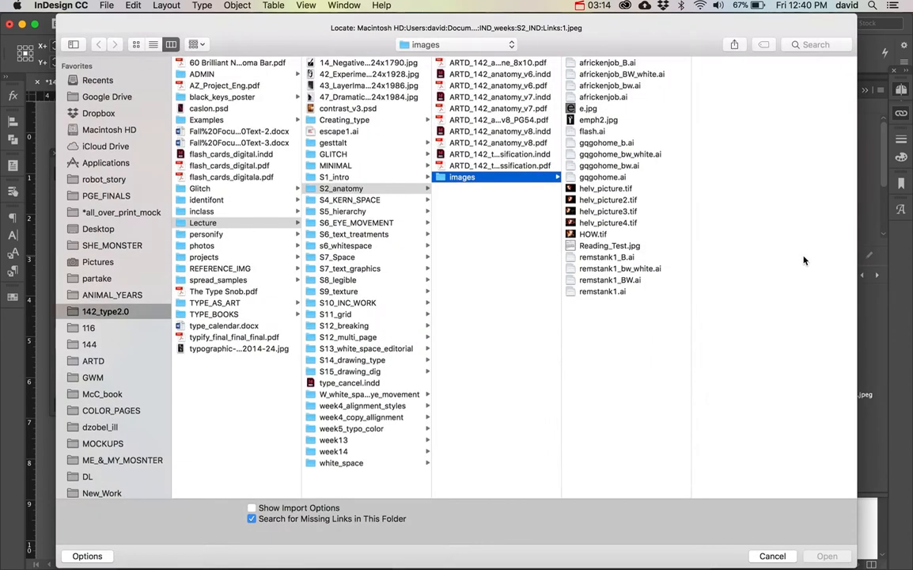
left_click(428, 45)
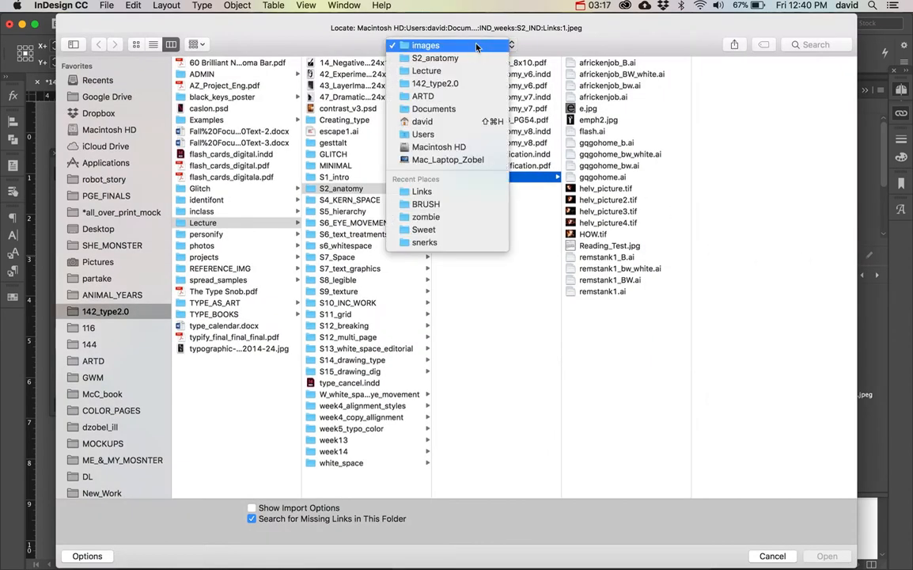
left_click(216, 200)
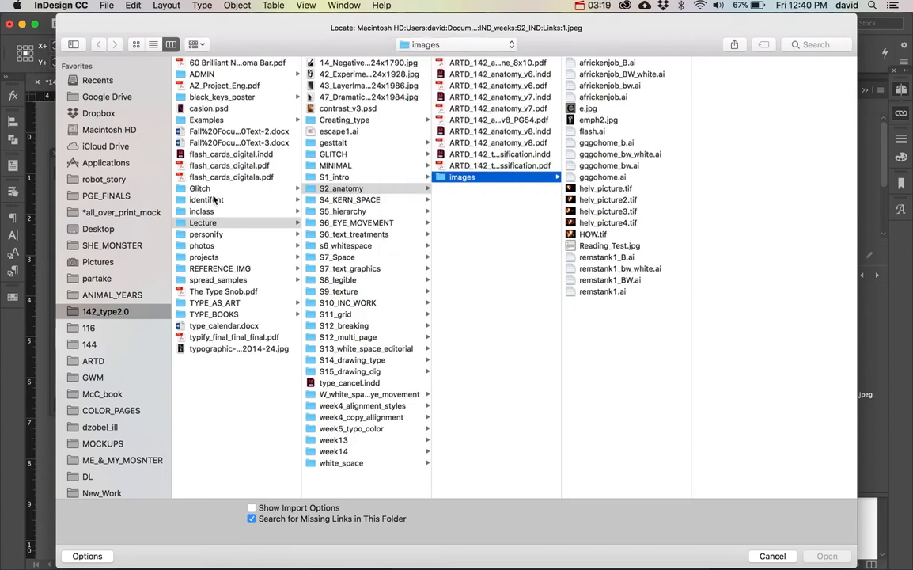
left_click(89, 344)
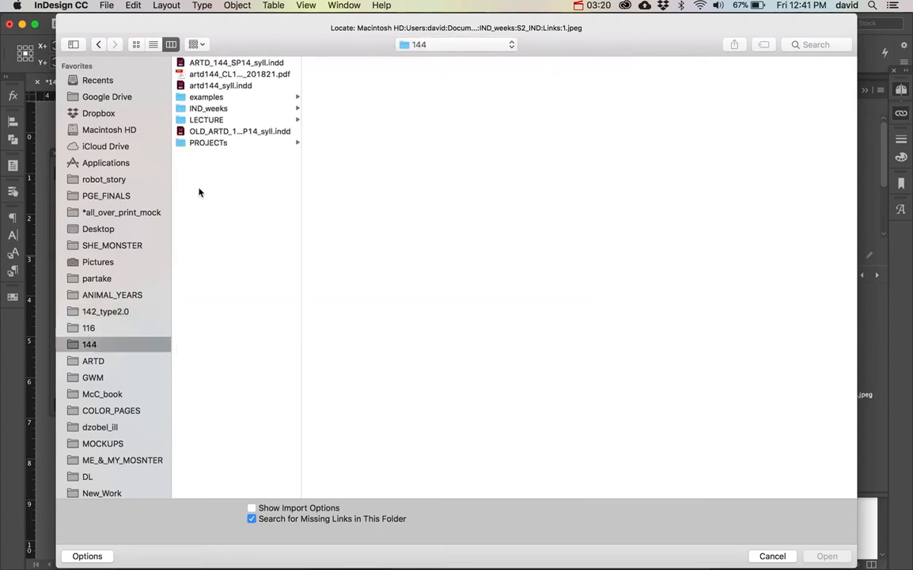
left_click(208, 108)
left_click(338, 74)
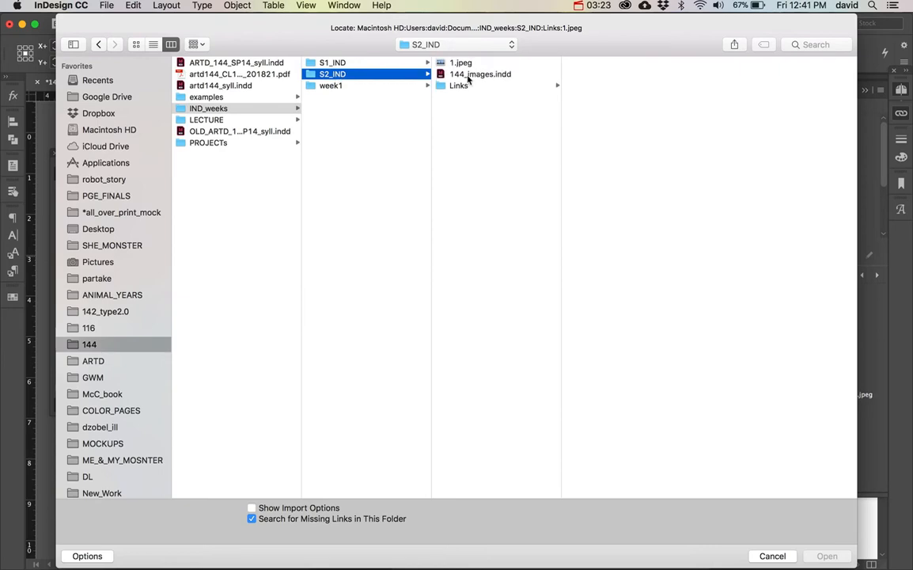
left_click(466, 63)
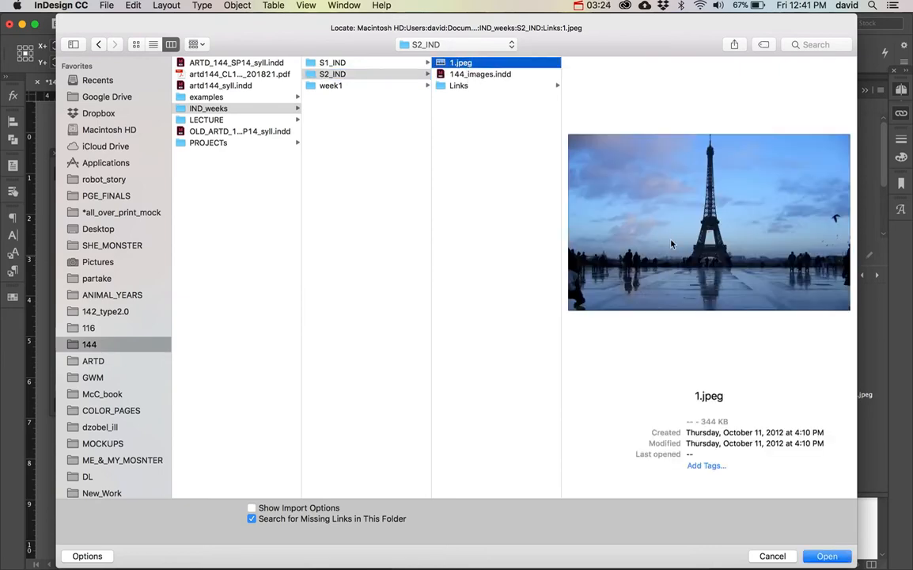
left_click(831, 557)
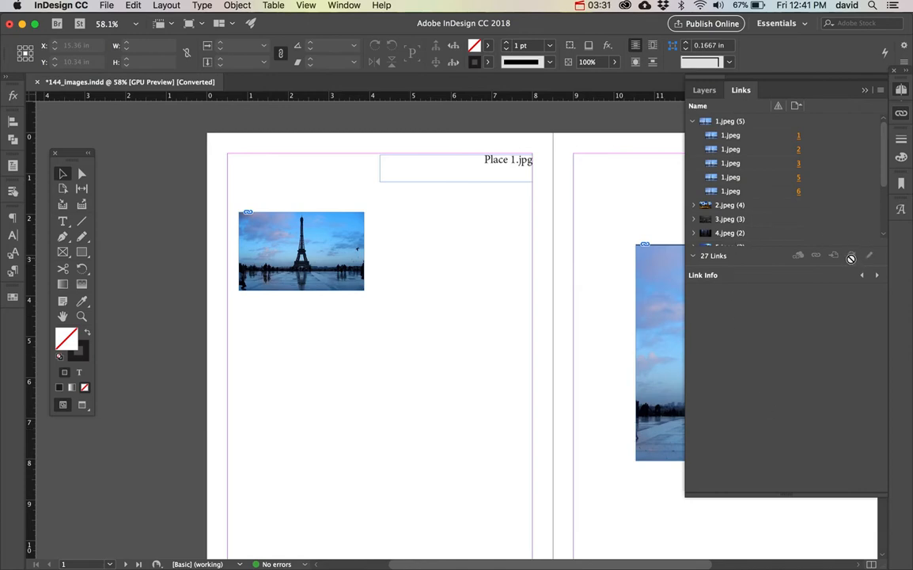
Open the original of page 1's Eiffel Tower image in Photoshop, shift its hue to the lowest setting and save it.
left_click(346, 250)
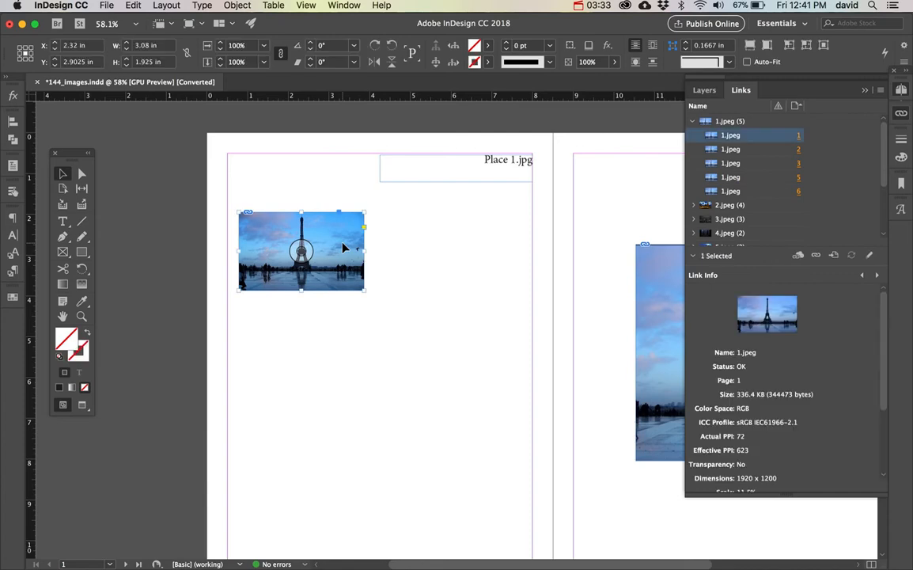
left_click(871, 259)
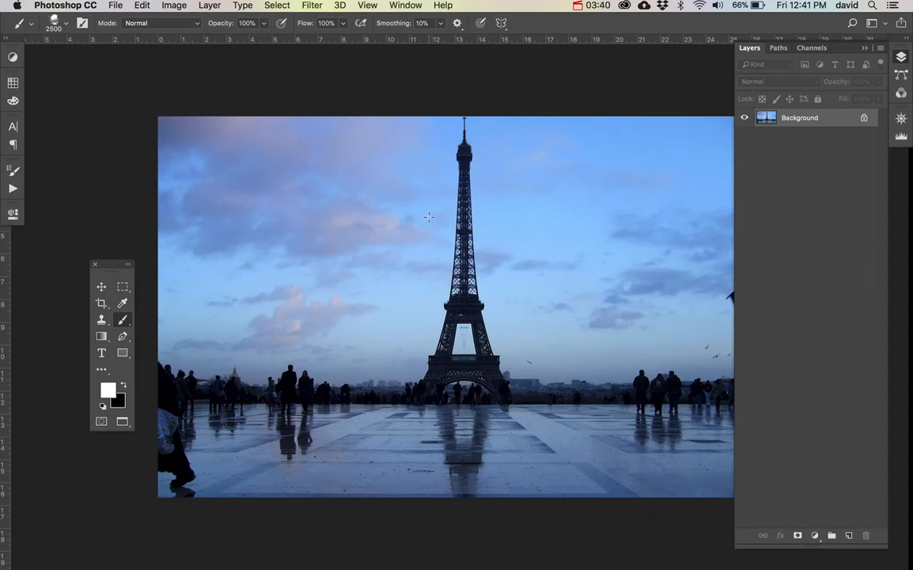
key("super+u")
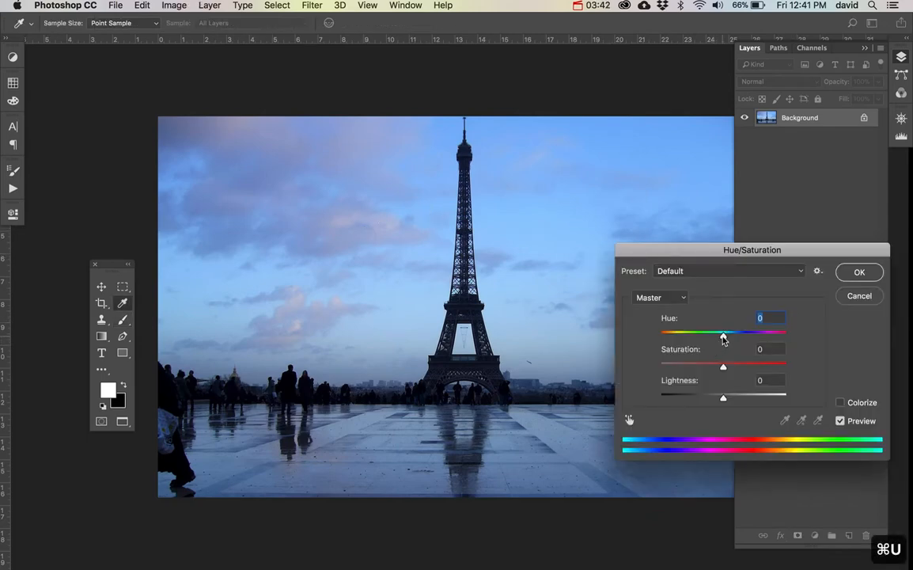
left_click_drag(722, 339, 598, 340)
left_click(859, 272)
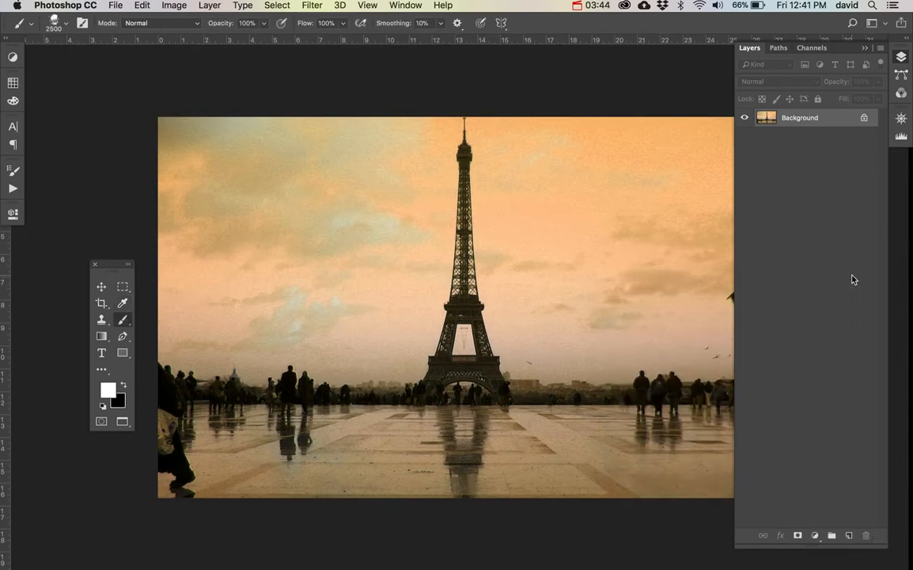
key("super+s")
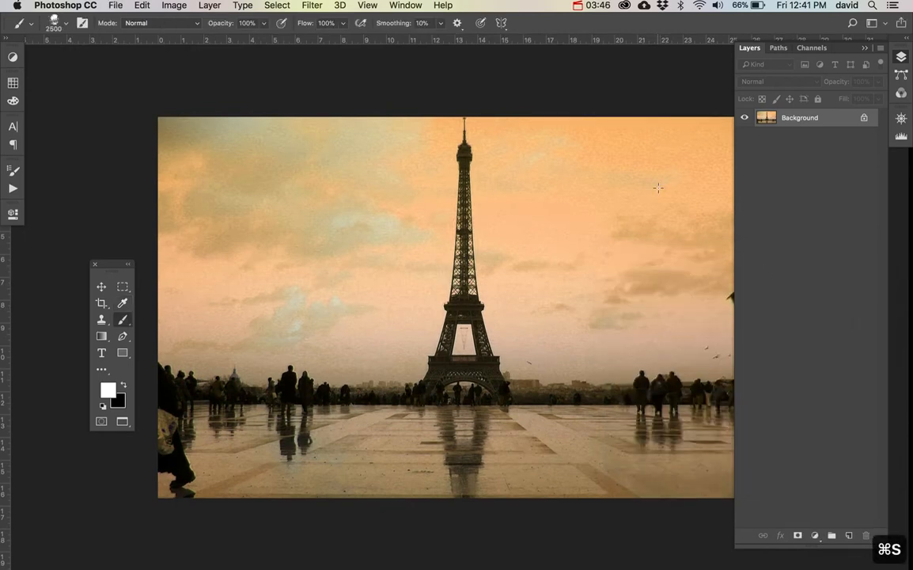
Switch back to InDesign and check the edited Eiffel Tower image on the document's other pages.
key("super+Tab")
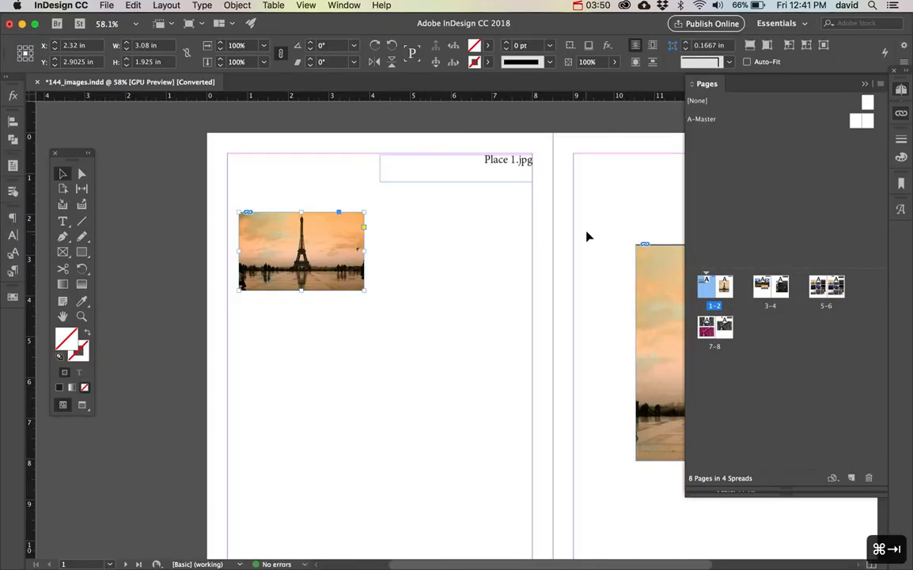
scroll(587, 235, "down", 10)
scroll(587, 235, "right", 5)
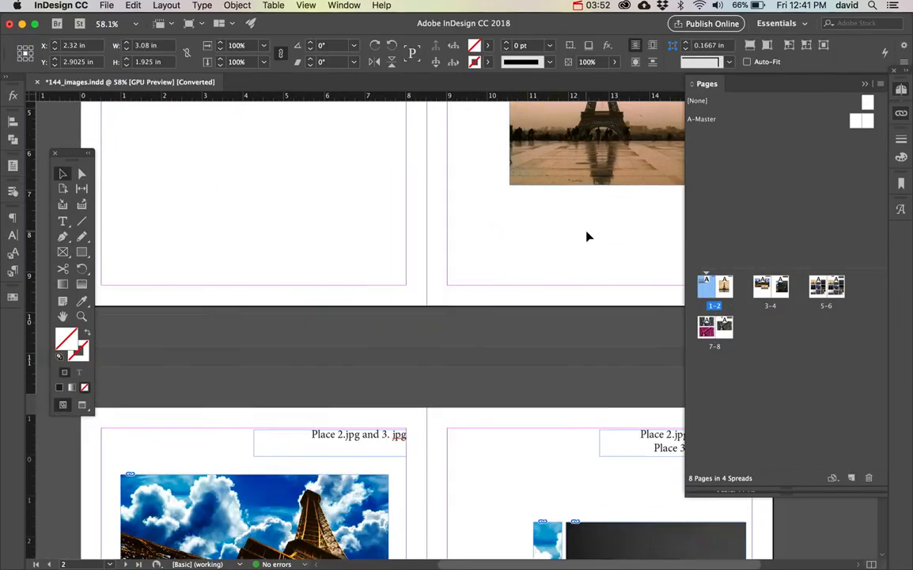
scroll(587, 235, "down", 15)
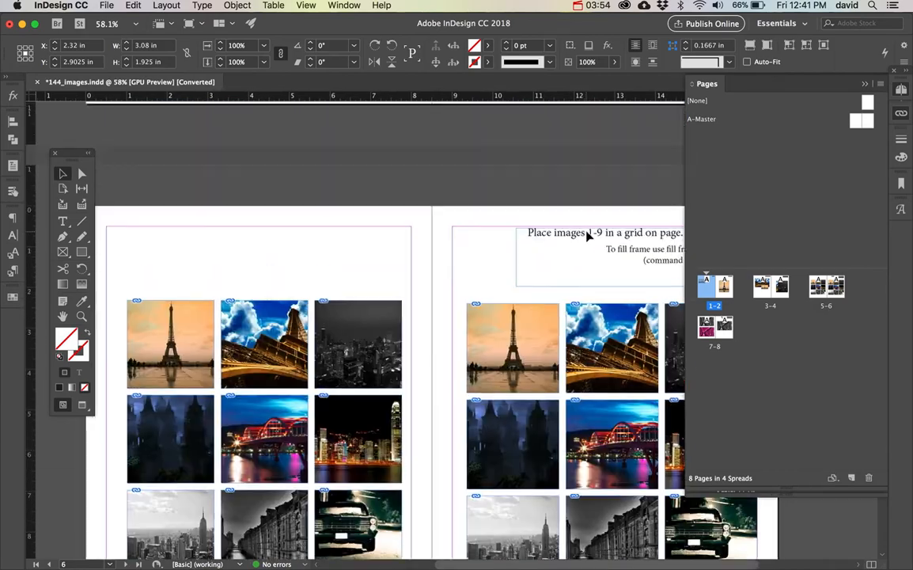
scroll(587, 235, "down", 8)
scroll(587, 236, "up", 15)
scroll(587, 235, "left", 2)
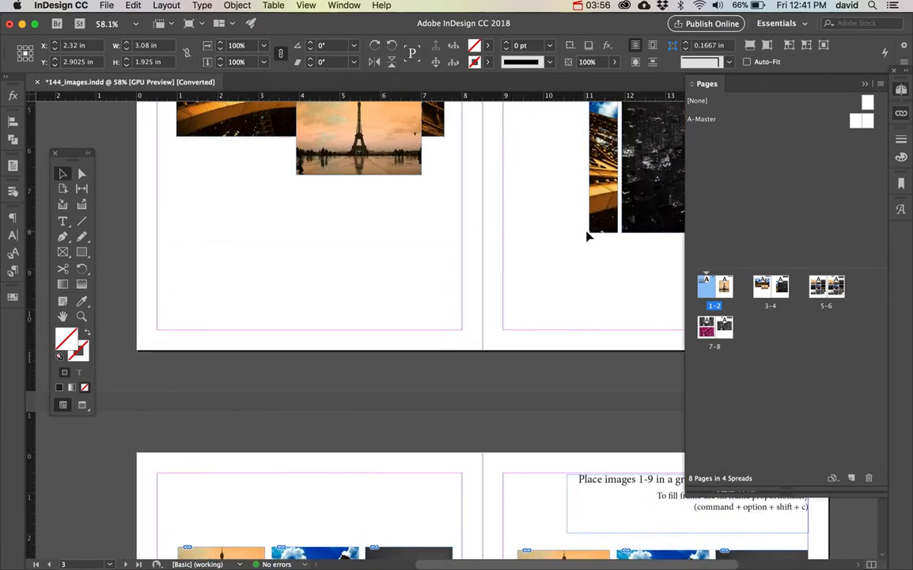
scroll(587, 235, "down", 4)
Open the original of the upward-looking Eiffel Tower image in page 6's grid in Photoshop.
left_click(508, 219)
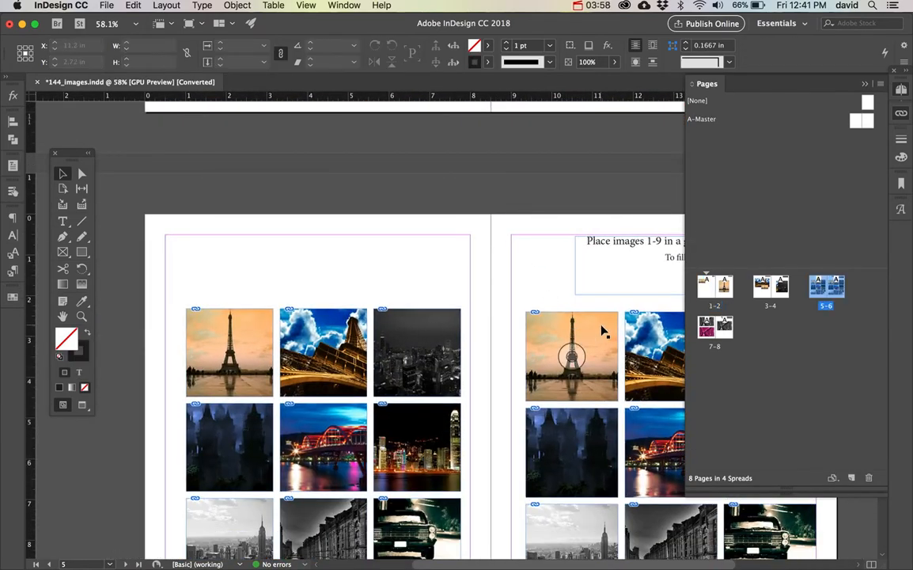
left_click(655, 346)
scroll(655, 346, "right", 4)
scroll(655, 347, "down", 2)
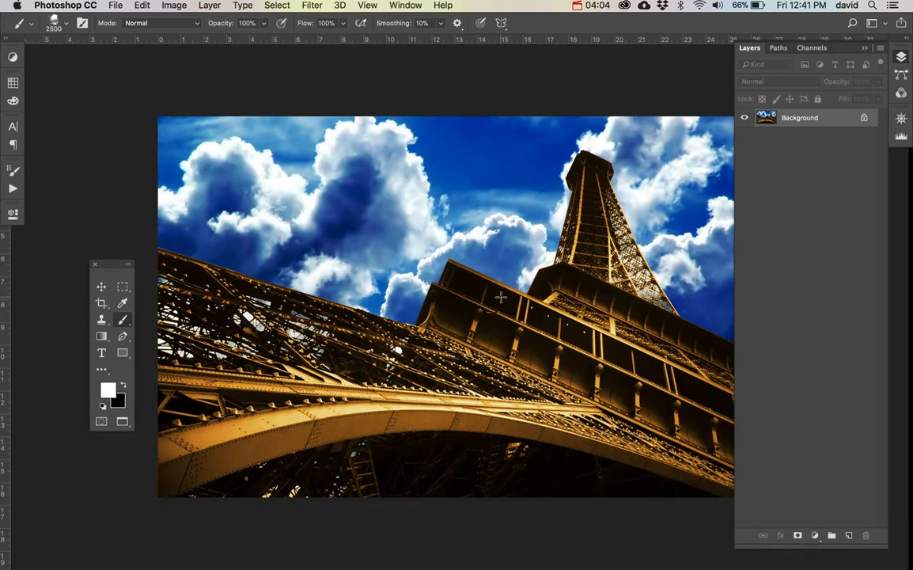
Set the hue of the upward-looking Eiffel Tower image to +180 with Hue/Saturation and save the file.
key("super+u")
left_click_drag(722, 342, 825, 349)
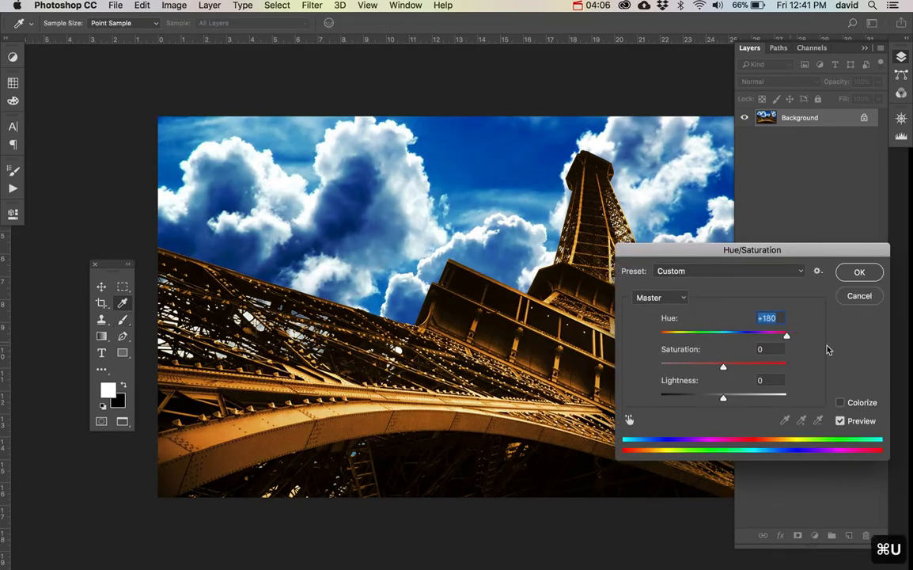
left_click(862, 273)
key("super+s")
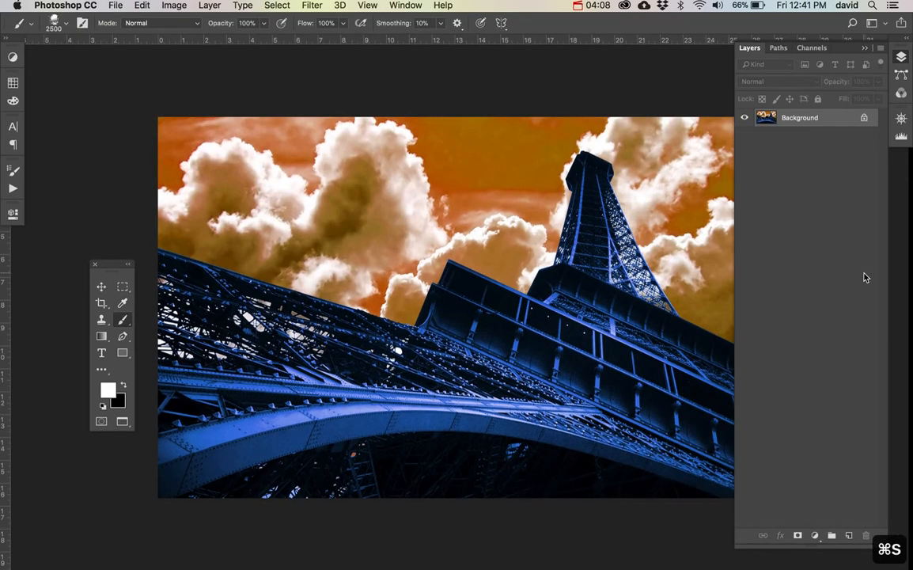
Switch back to InDesign and inspect the link info of page 3's 2.jpeg.
key("super+Tab")
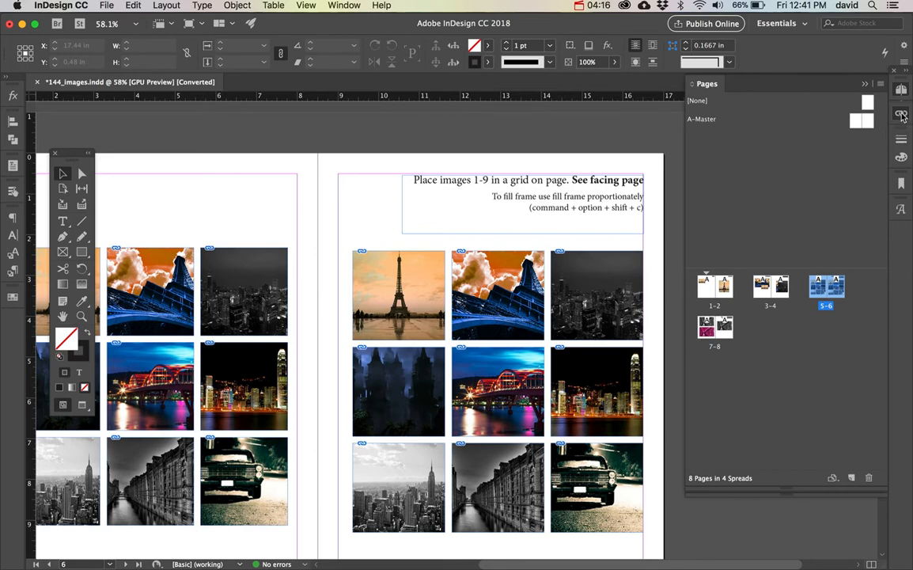
left_click(901, 115)
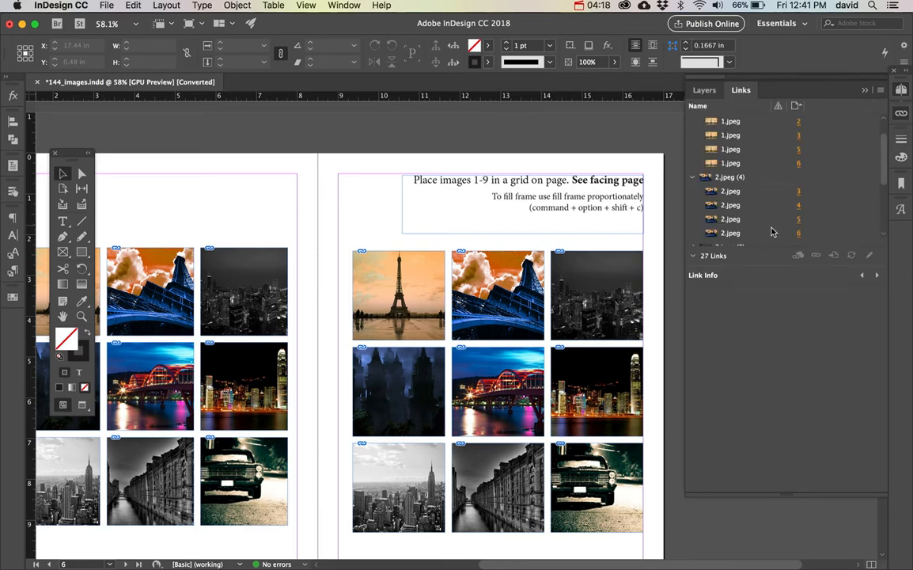
left_click(733, 191)
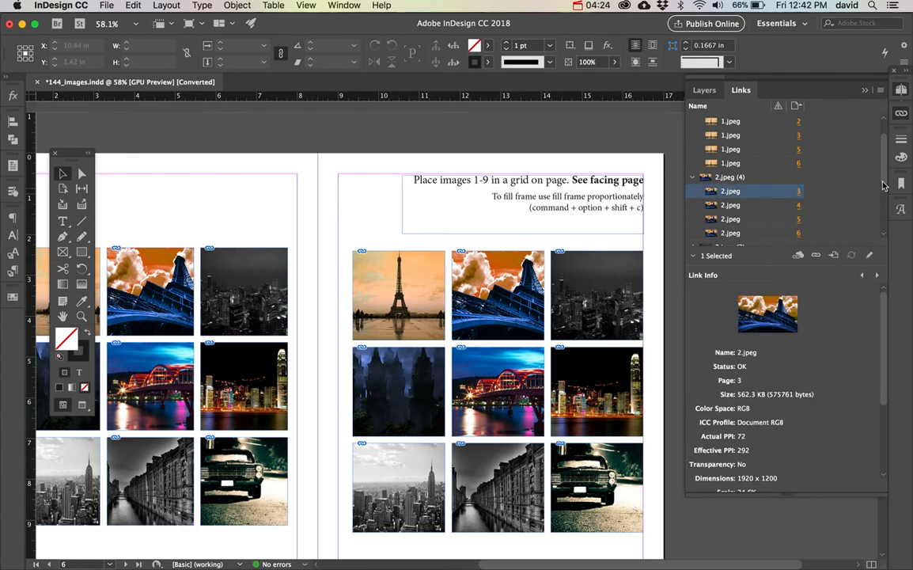
Open the original of the linked 7.jpeg skyline image in Photoshop.
scroll(798, 170, "down", 5)
left_click(752, 197)
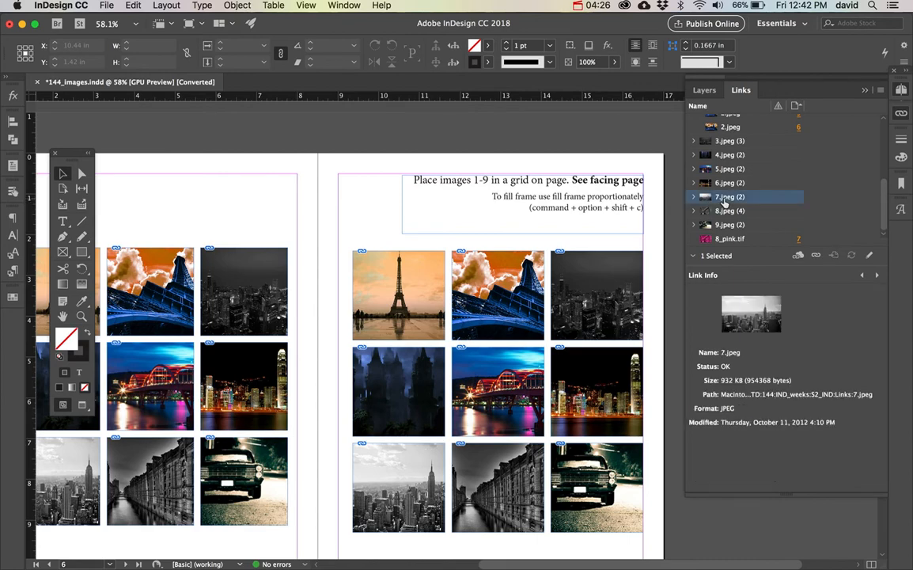
left_click(869, 255)
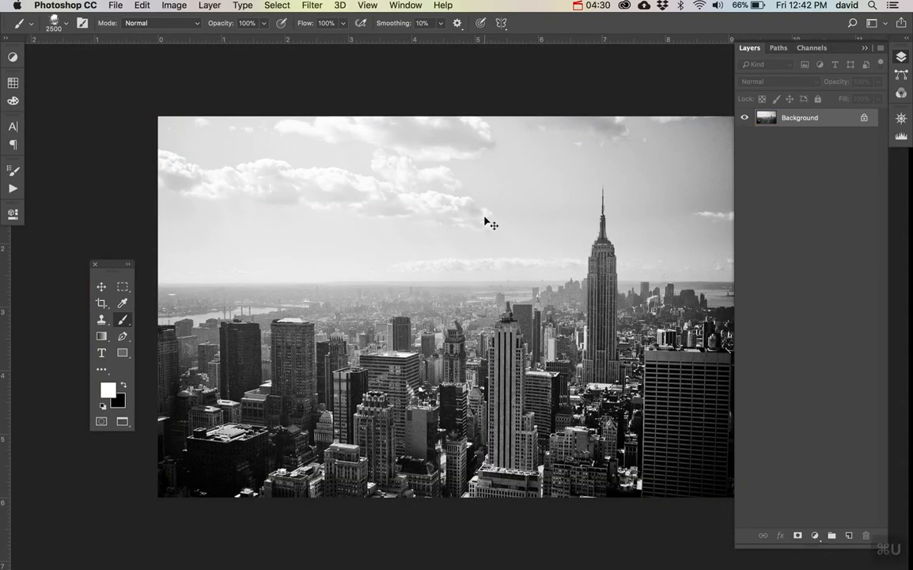
Try Hue/Saturation on the black-and-white skyline with hue +23, saturation +100 and lightness +65.
key("super+u")
left_click_drag(720, 334, 660, 333)
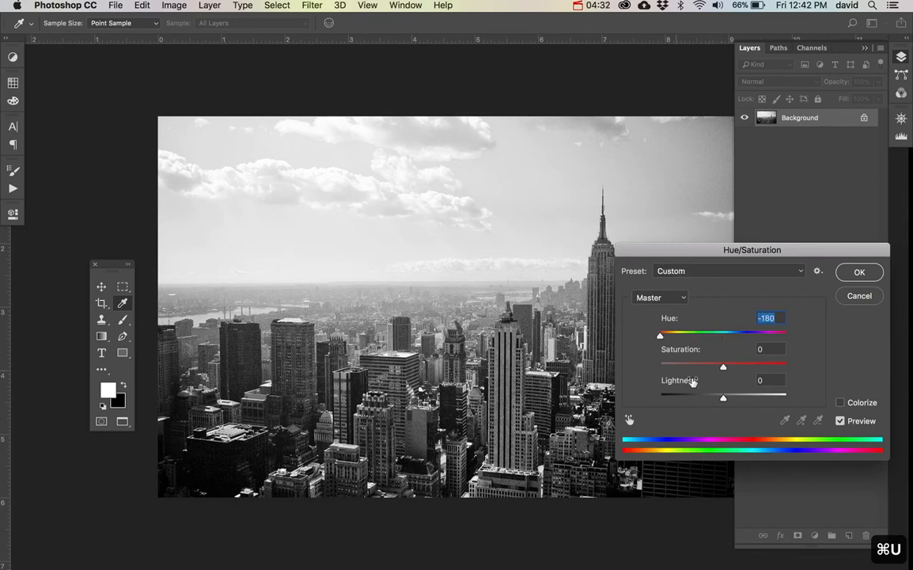
left_click_drag(723, 367, 822, 372)
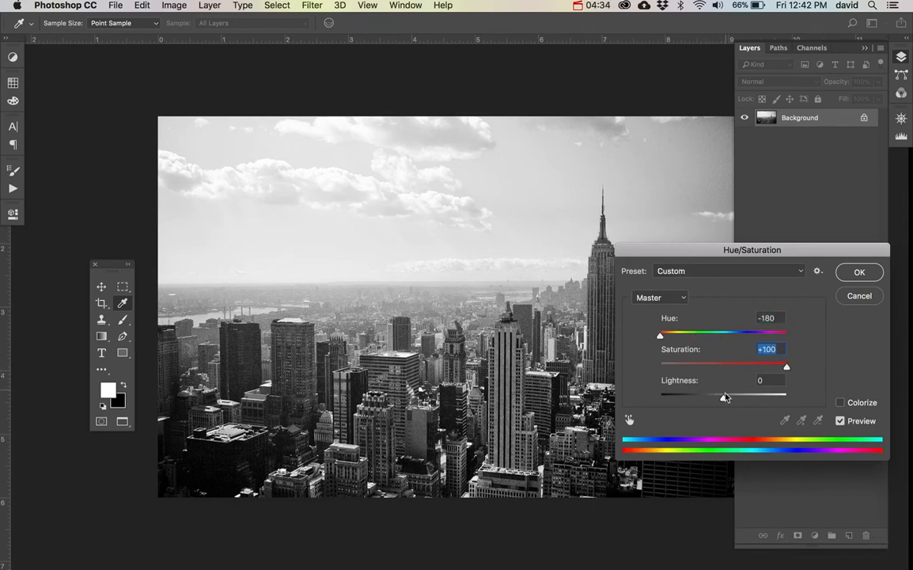
left_click_drag(725, 397, 764, 397)
left_click_drag(661, 335, 738, 335)
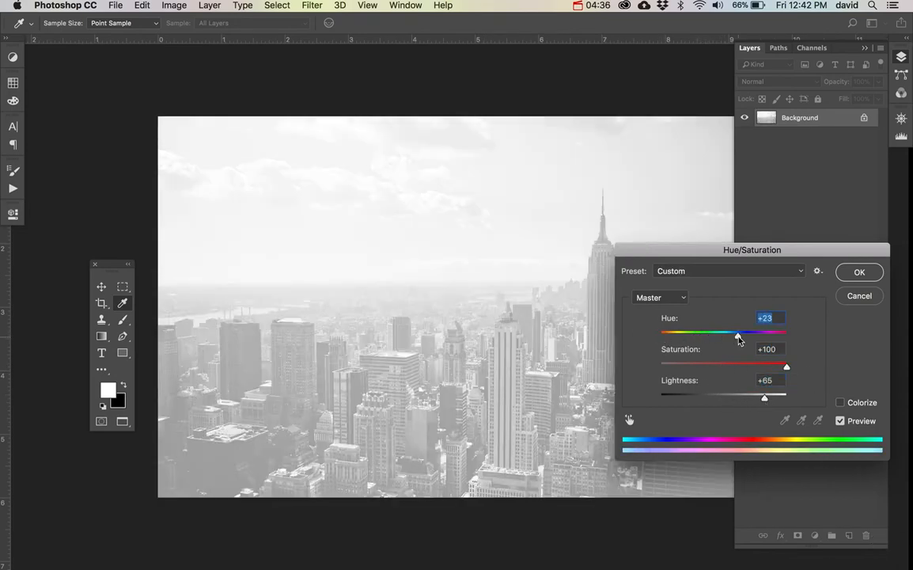
Colorize the skyline image with hue 0 and saturation 25, save it, and return to InDesign's list of links.
left_click(840, 402)
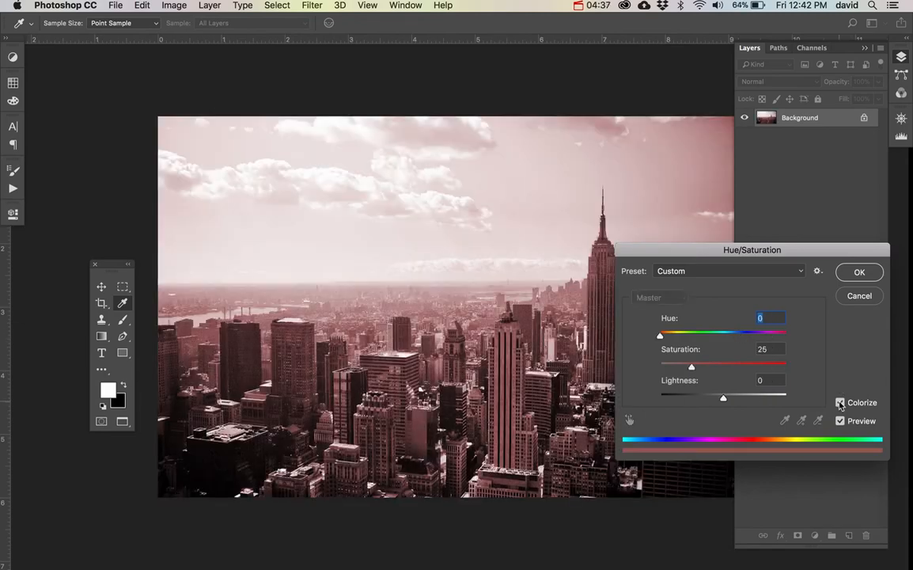
left_click(857, 273)
key("super+s")
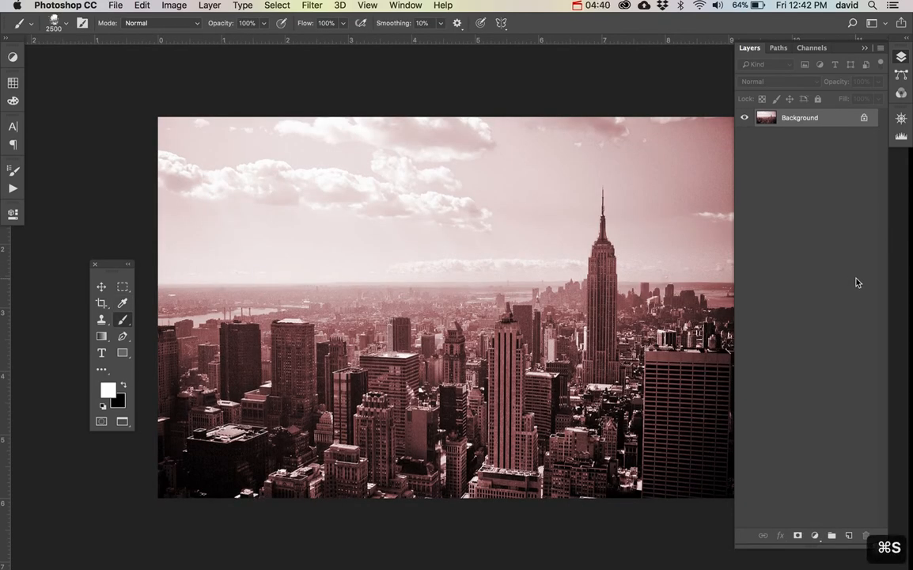
key("super+Tab")
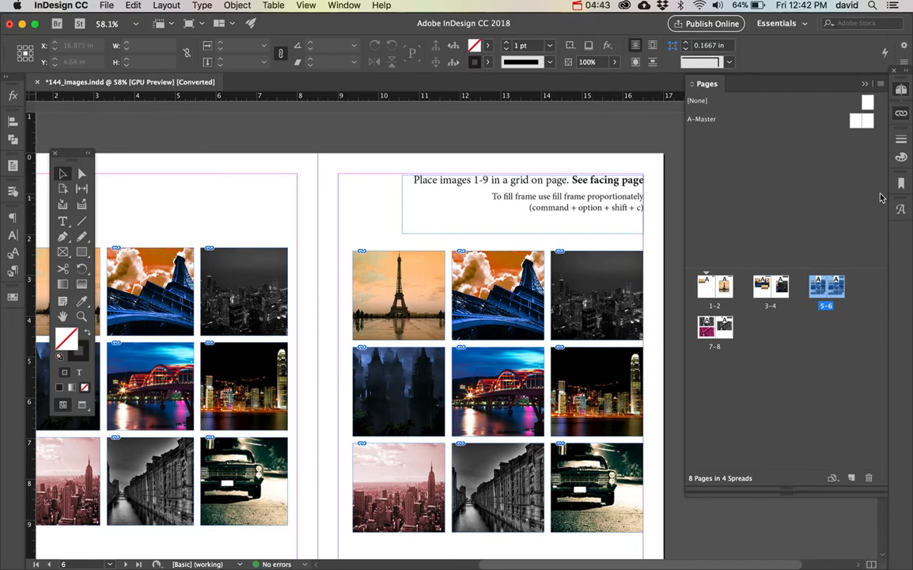
left_click(901, 114)
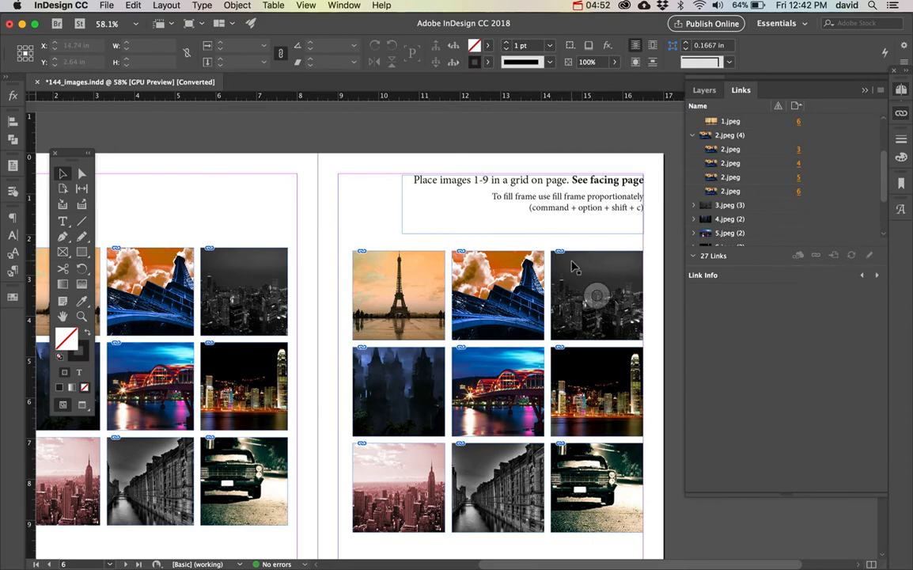
Switch to Photoshop, convert the skyline image to CMYK Color mode and save it.
key("super+Tab")
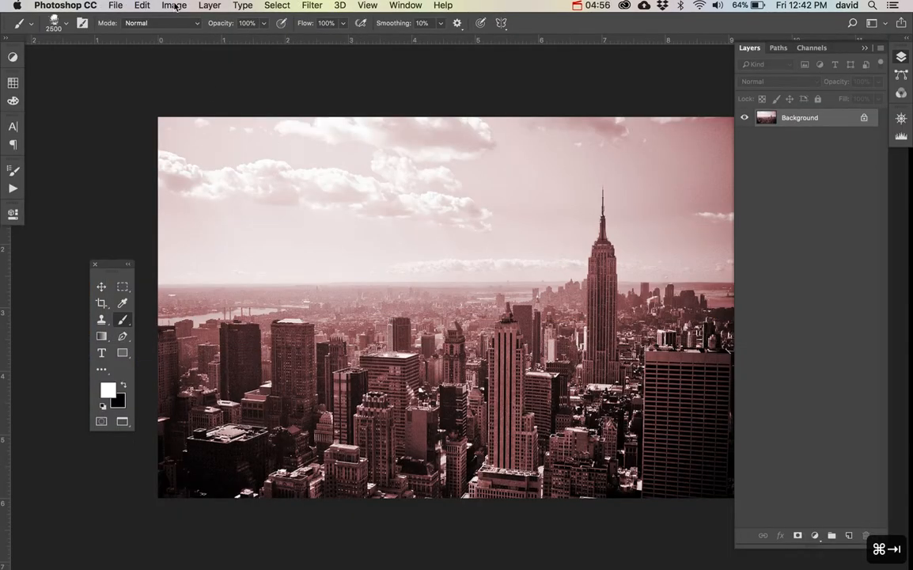
left_click(174, 6)
mouse_move(190, 20)
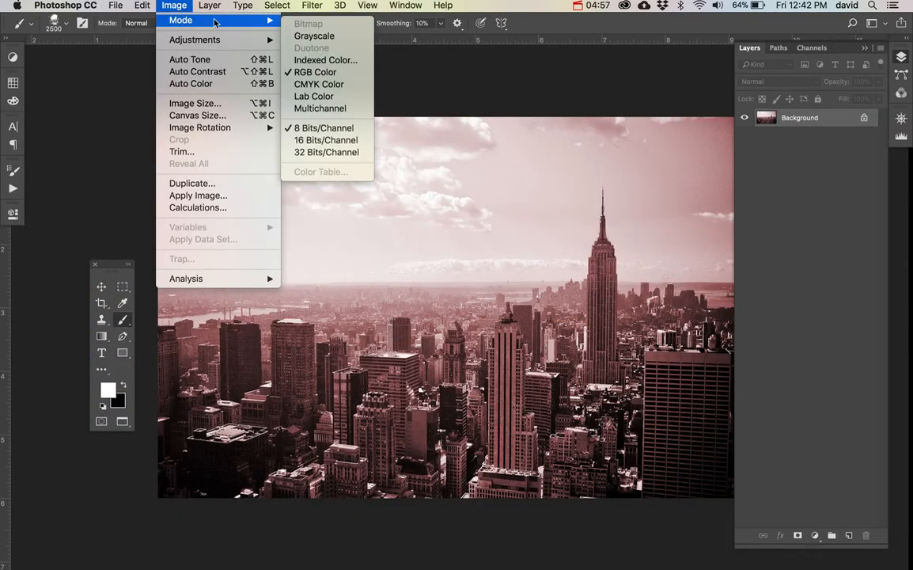
left_click(320, 82)
Switch back to InDesign and update both placed instances of the modified 7.jpeg link.
key("super+Tab")
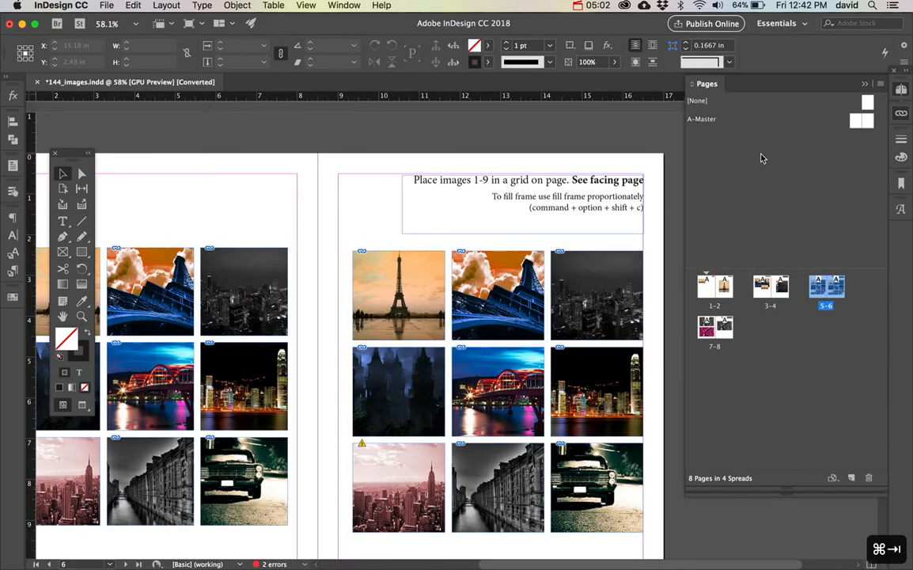
left_click(901, 115)
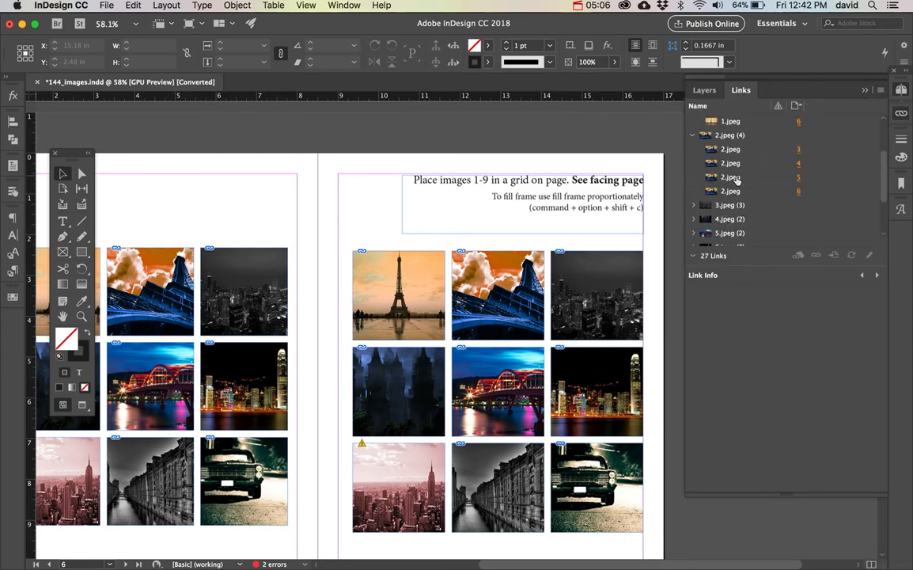
scroll(751, 187, "down", 2)
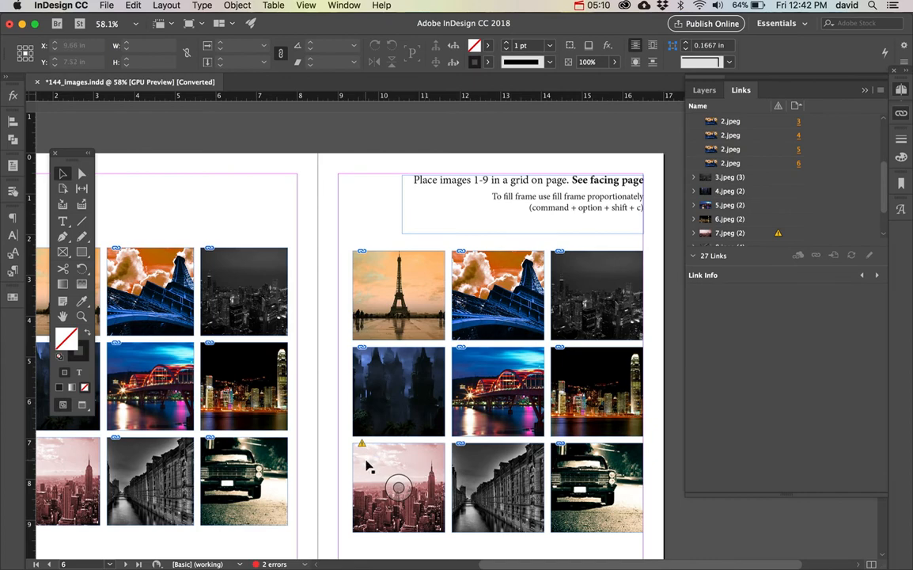
key("super+equal")
key("super+equal")
scroll(366, 467, "down", 5)
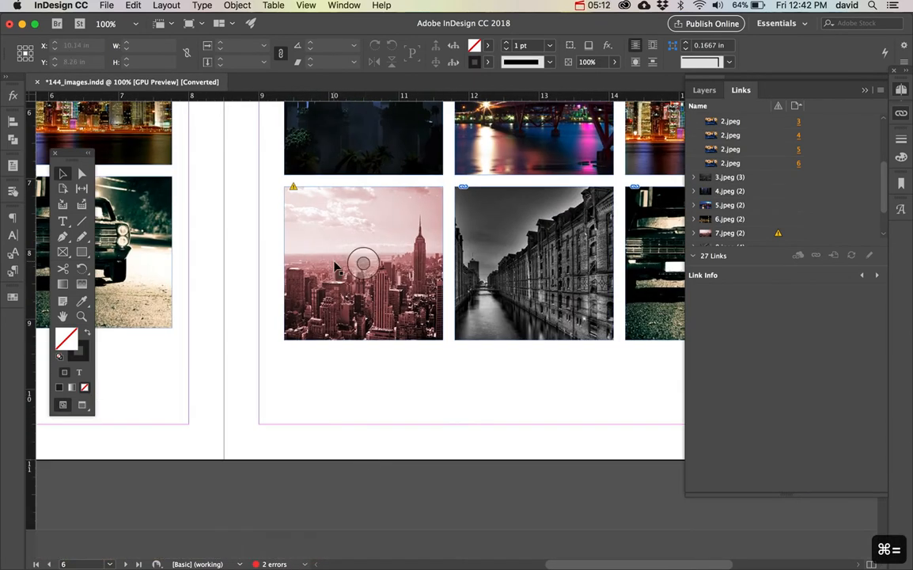
left_click(364, 262)
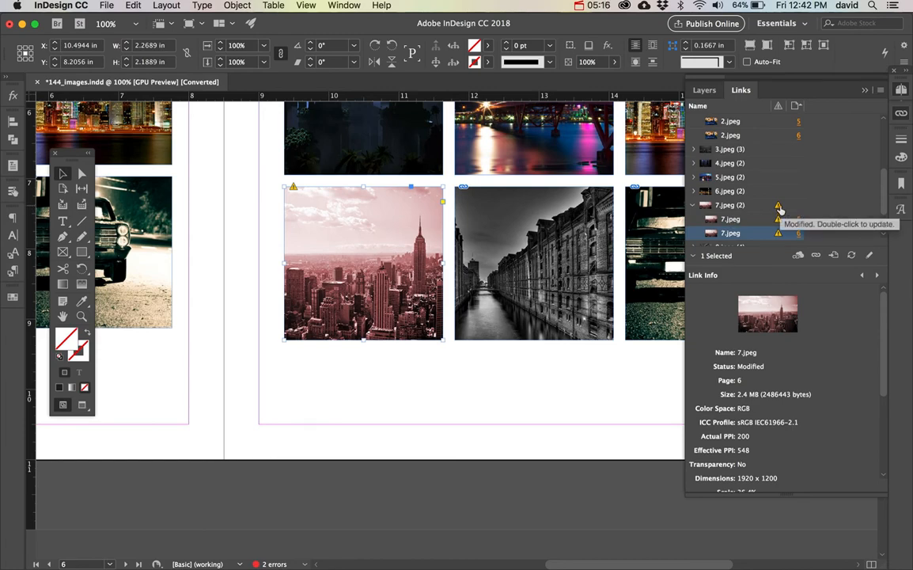
left_click(732, 205)
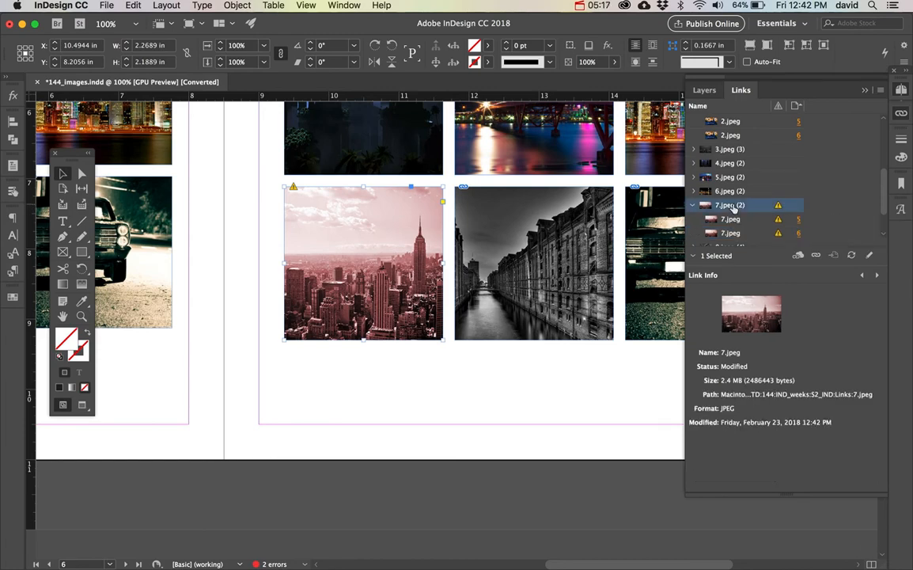
left_click(853, 257)
Examine the full link info of page 5's 7.jpeg, including its color space, resolution and file details.
left_click(730, 206)
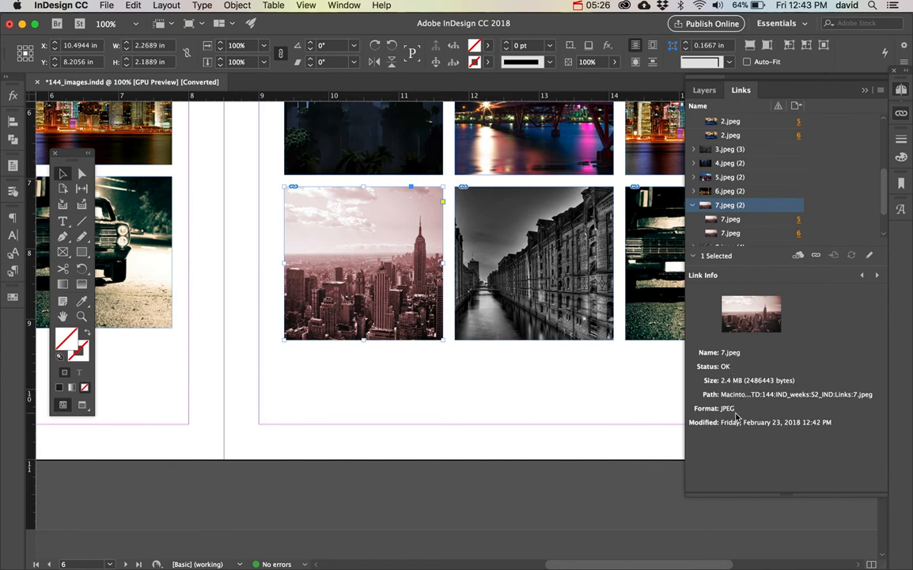
left_click(730, 220)
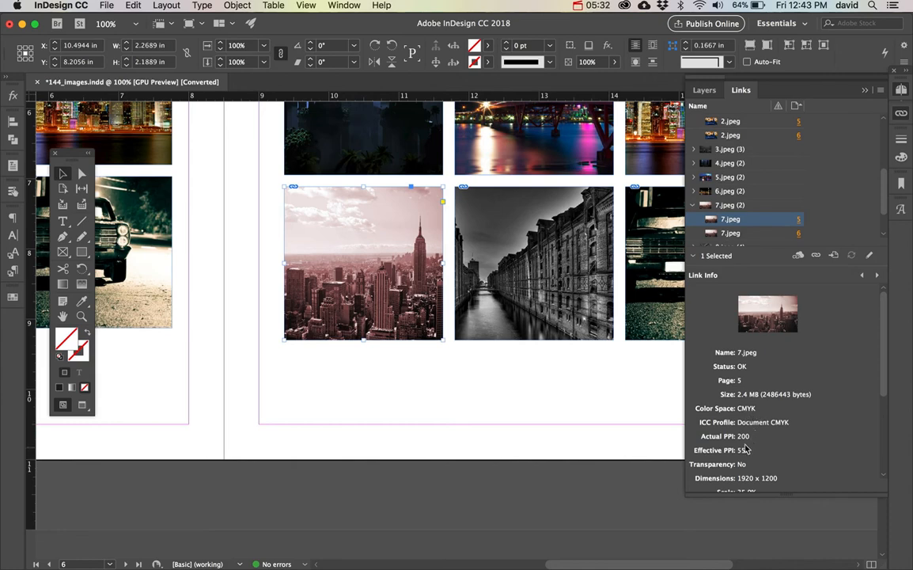
scroll(749, 456, "down", 5)
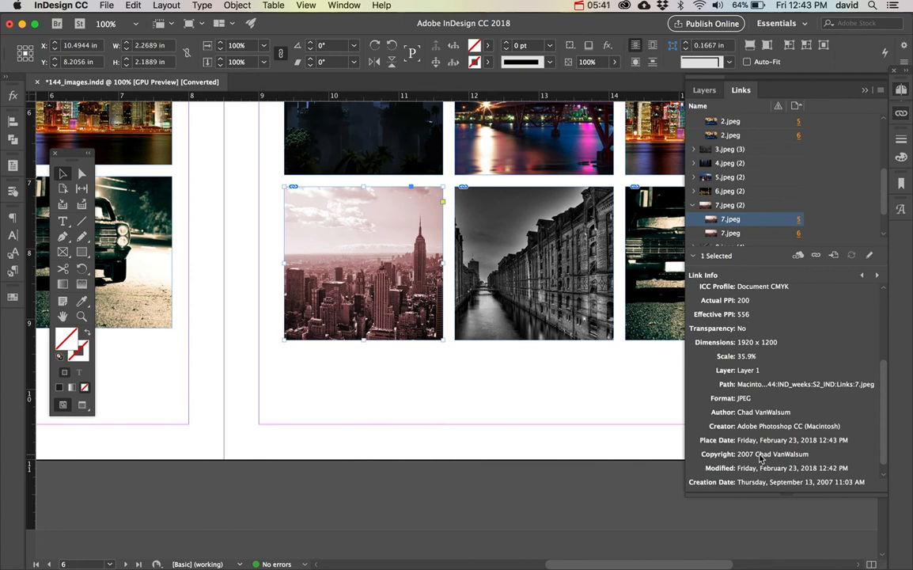
Relink page 6's canal buildings image from 8.jpeg to 8_pink.tif in the Links folder.
left_click(706, 90)
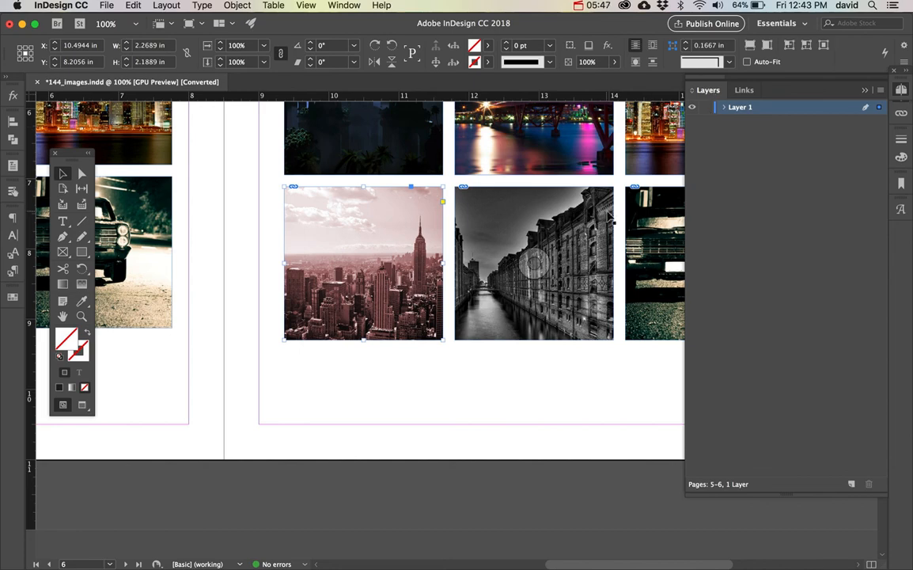
left_click(532, 257)
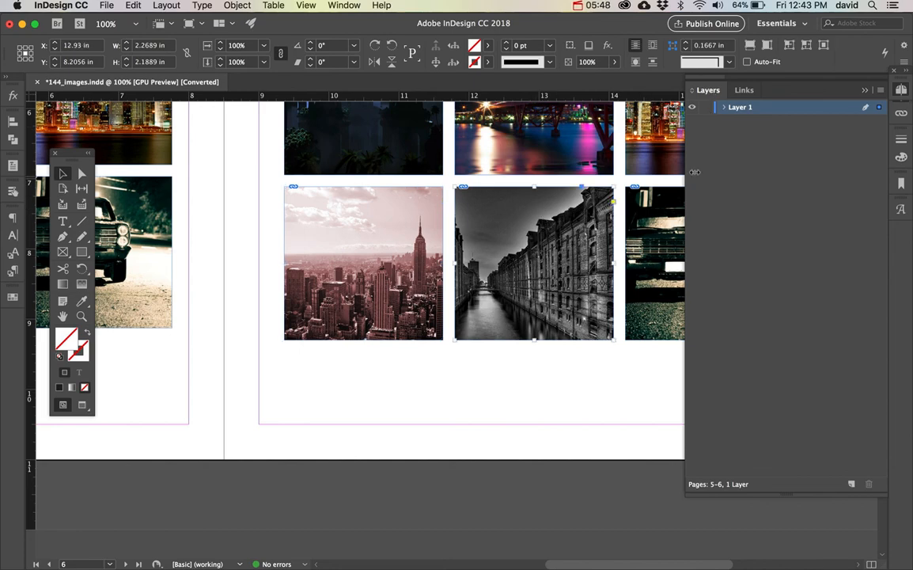
left_click(741, 90)
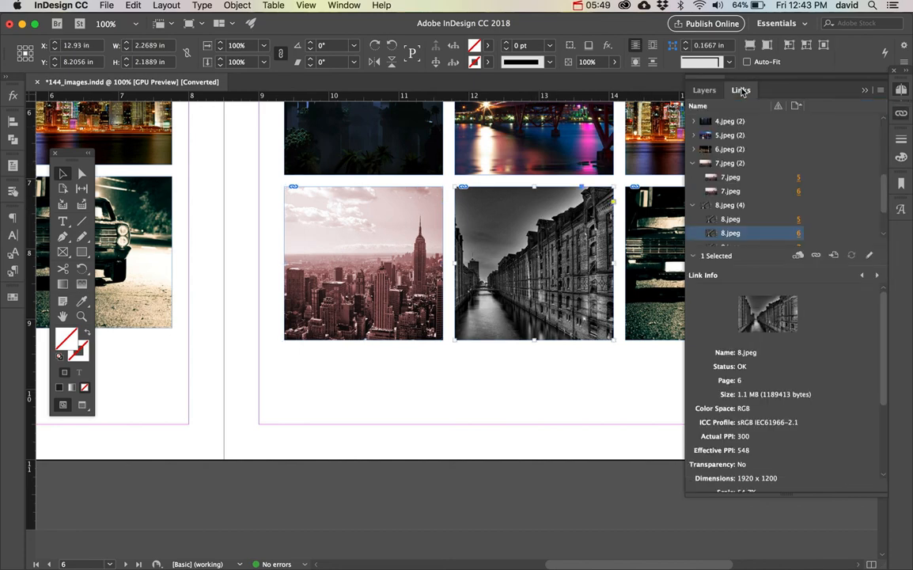
left_click(816, 256)
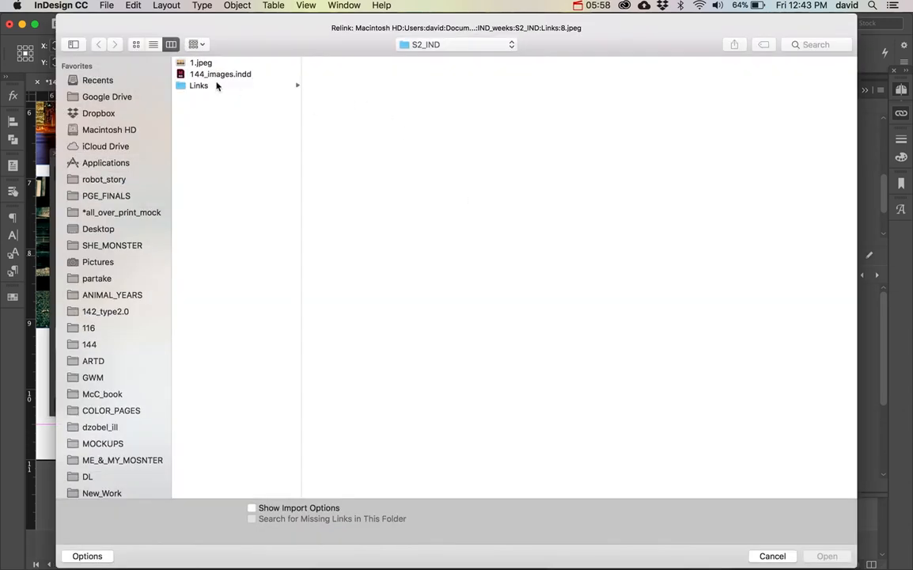
left_click(217, 85)
left_click(328, 132)
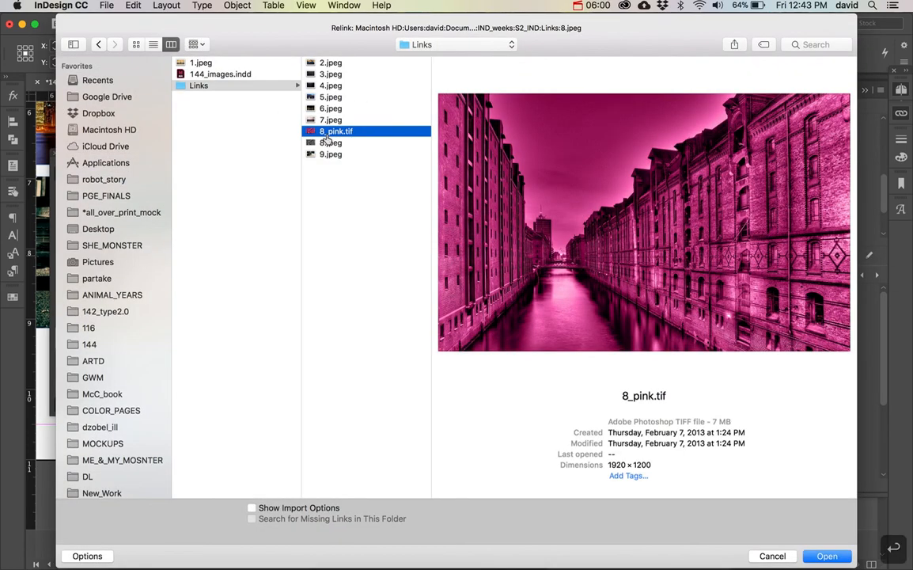
double_click(328, 132)
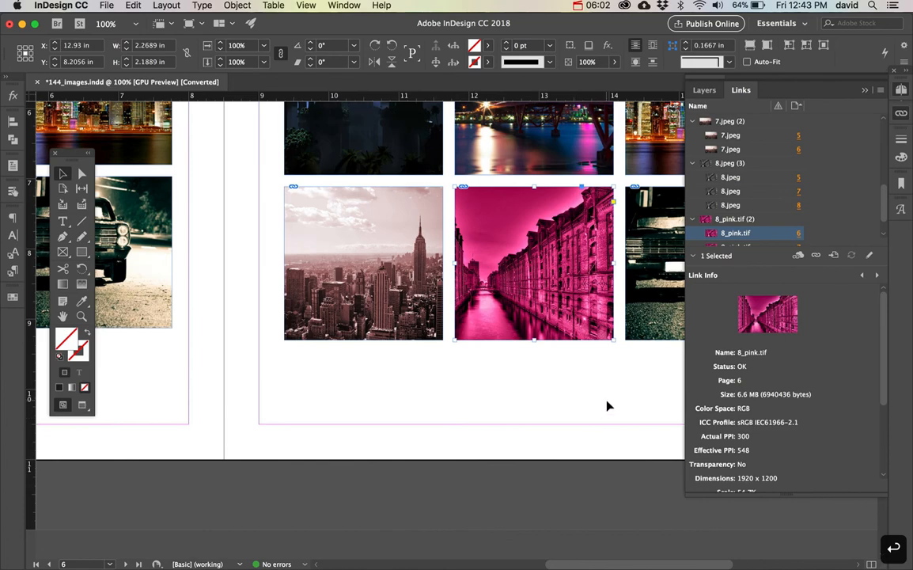
Review the 8_pink.tif links and check the other canal building images on pages 7 and 8.
scroll(578, 333, "down", 1)
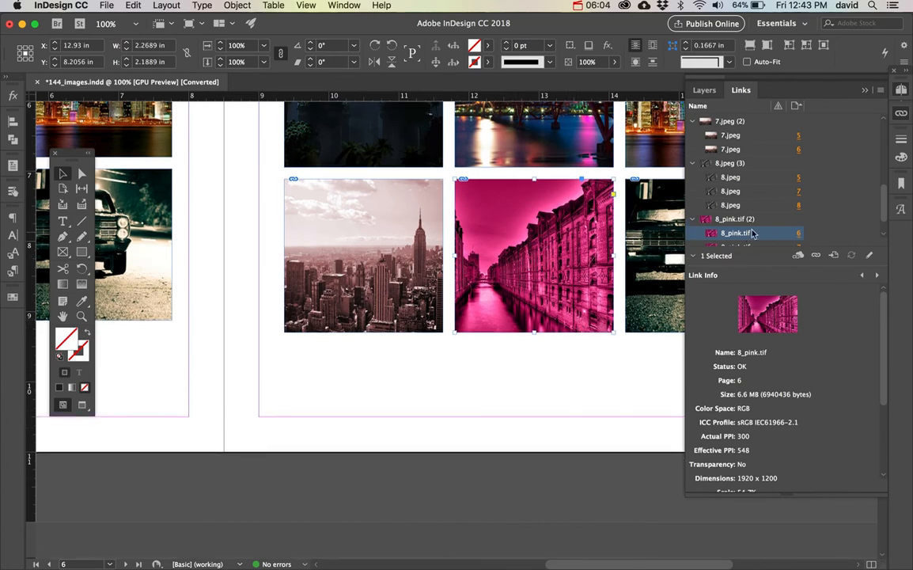
scroll(772, 226, "down", 1)
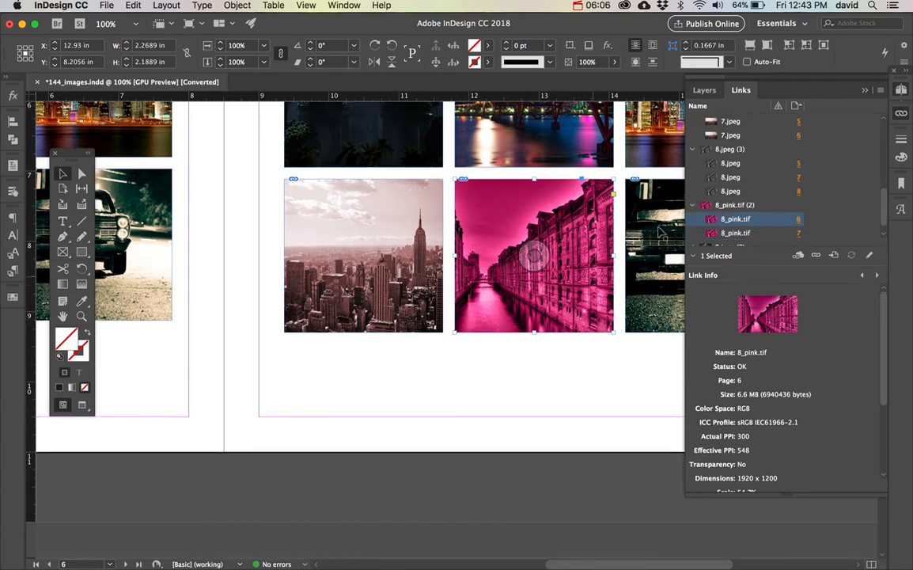
scroll(590, 323, "down", 5)
scroll(589, 322, "down", 10)
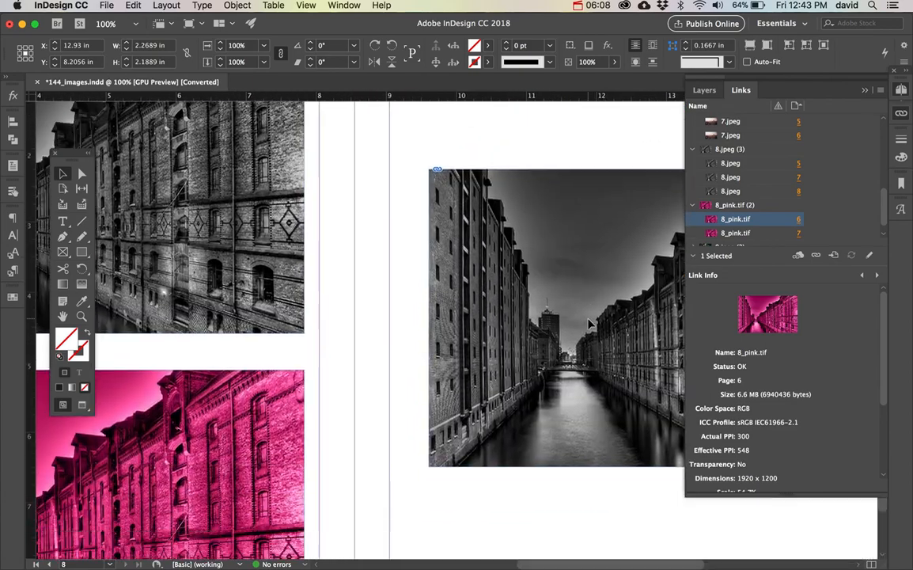